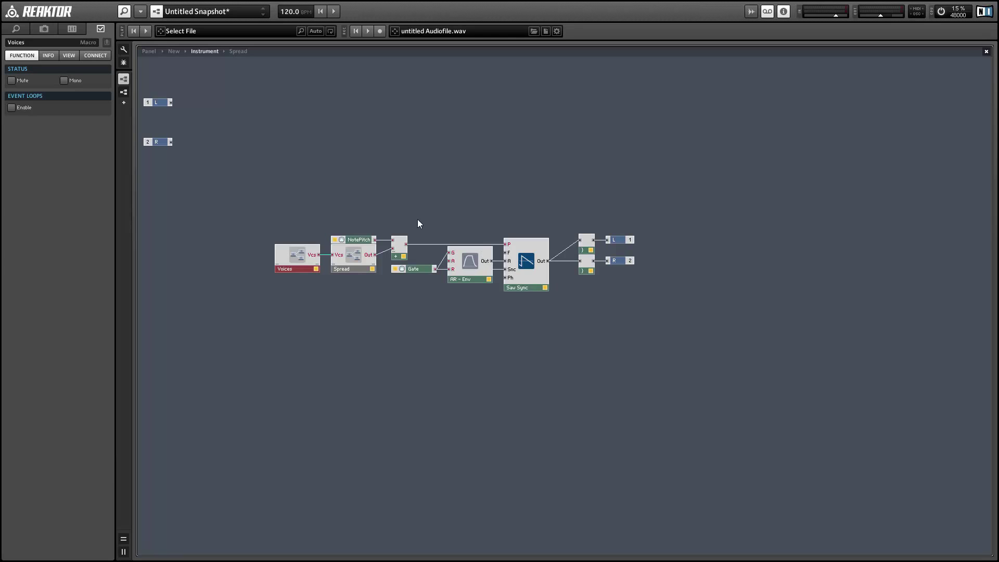
# - Marquee-select the Gate, envelope and oscillator modules, then the Voices and Spread macros
pyautogui.moveTo(418, 218); pyautogui.dragTo(560, 298)
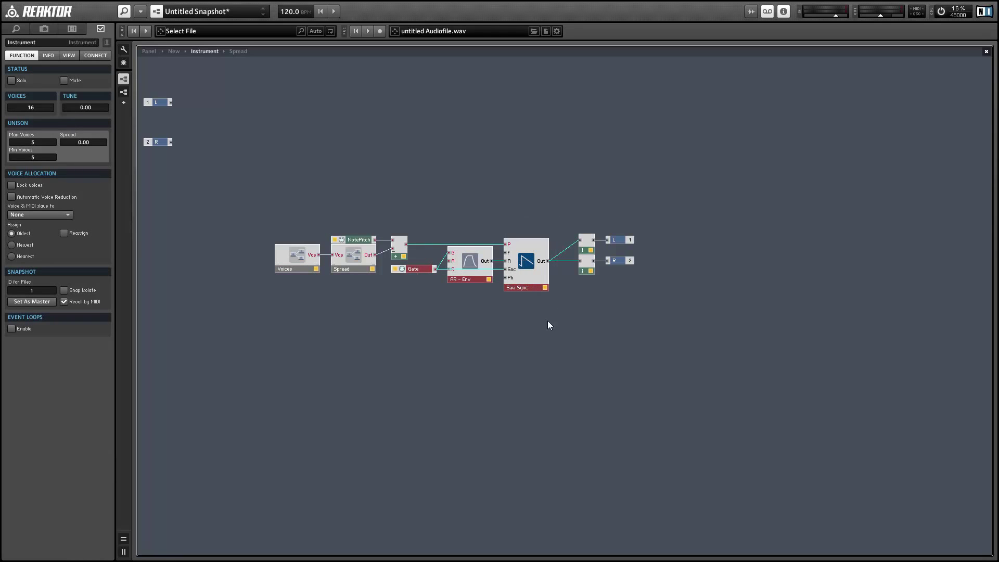
pyautogui.moveTo(254, 251); pyautogui.dragTo(327, 280)
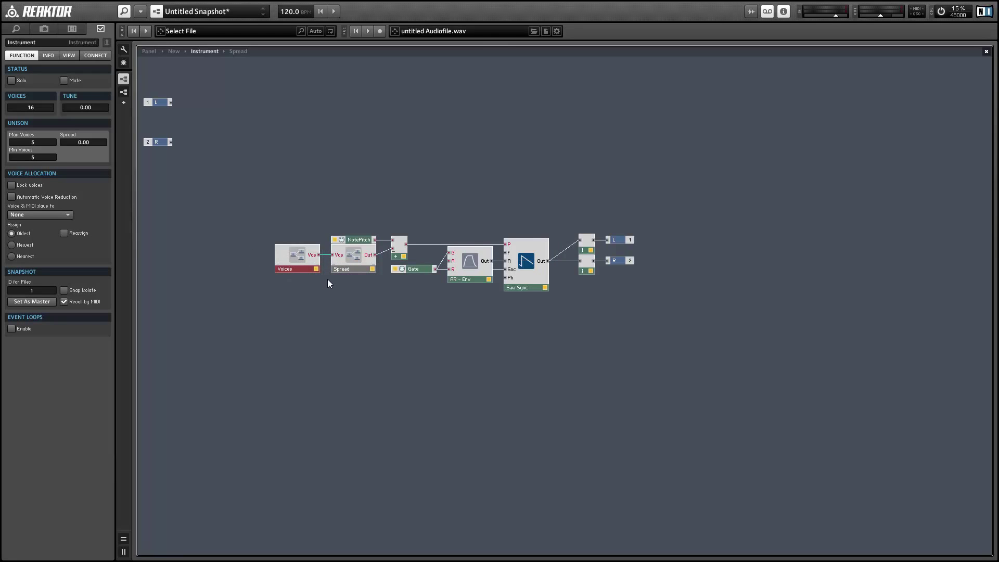
pyautogui.click(380, 281)
pyautogui.moveTo(333, 256); pyautogui.dragTo(329, 252)
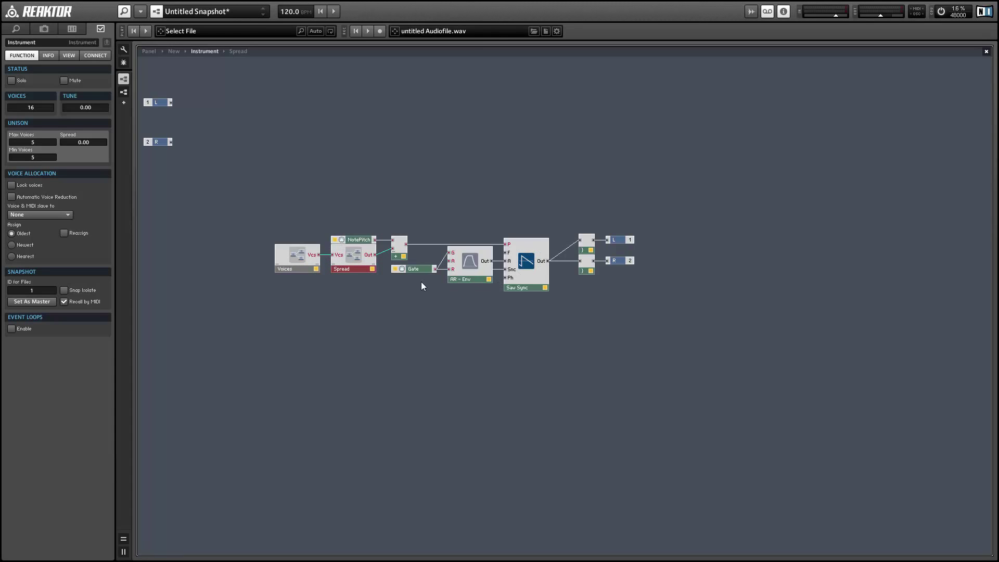
# - On the instrument panel, turn the Voices knob down to 1 and Spread to 0
pyautogui.click(151, 50)
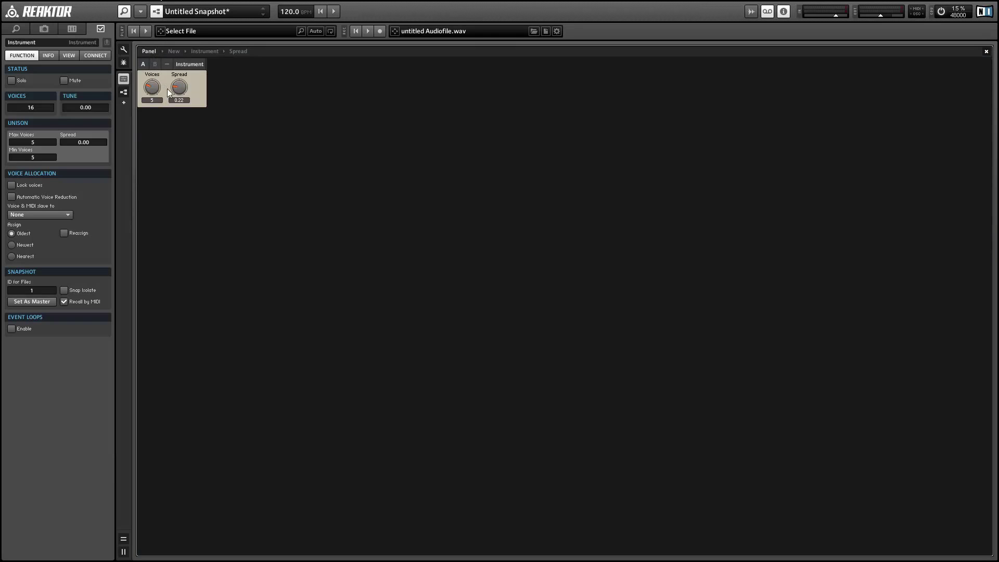
pyautogui.moveTo(150, 101); pyautogui.dragTo(150, 124)
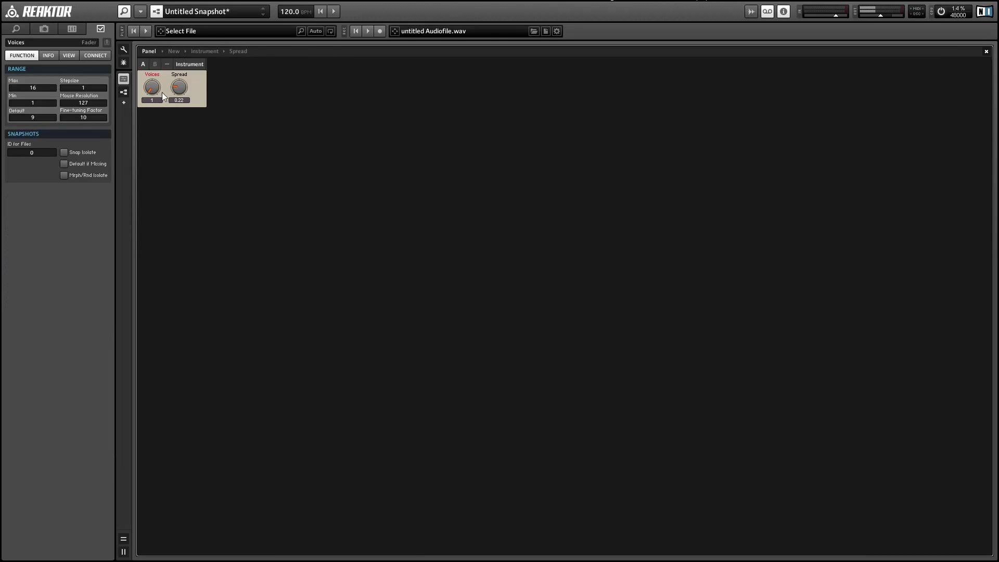
pyautogui.scroll(1, 149, 86)
pyautogui.moveTo(179, 89); pyautogui.dragTo(179, 114)
# - Raise Voices to 3, nudge Spread up slightly, and return to the structure
pyautogui.click(155, 85)
pyautogui.moveTo(155, 85); pyautogui.dragTo(151, 79)
pyautogui.click(182, 89)
pyautogui.moveTo(176, 79); pyautogui.dragTo(145, 67)
pyautogui.doubleClick(202, 83)
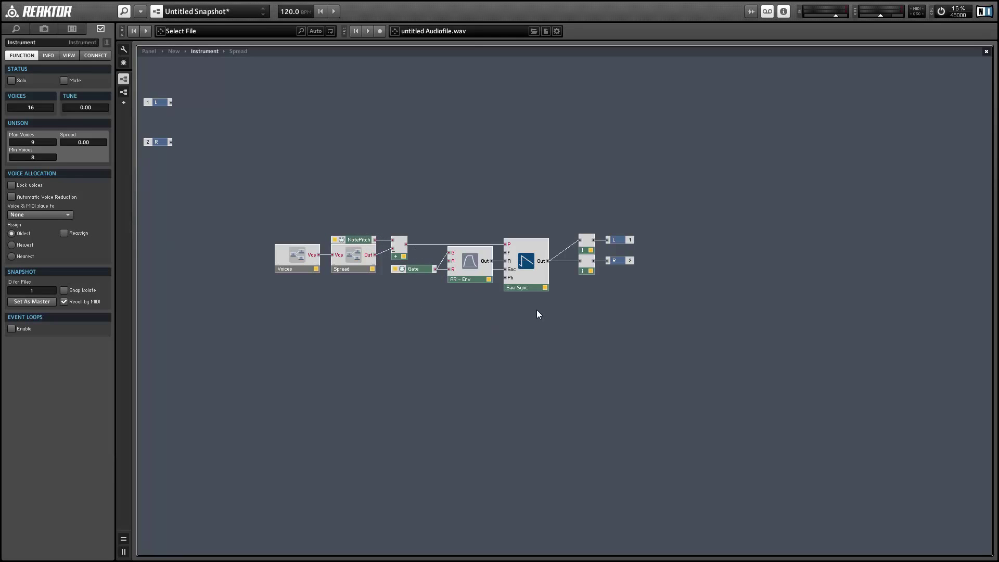
# - Select the Gate, envelope and oscillator modules and shift the Voices and Spread macros left
pyautogui.moveTo(530, 305); pyautogui.dragTo(361, 240)
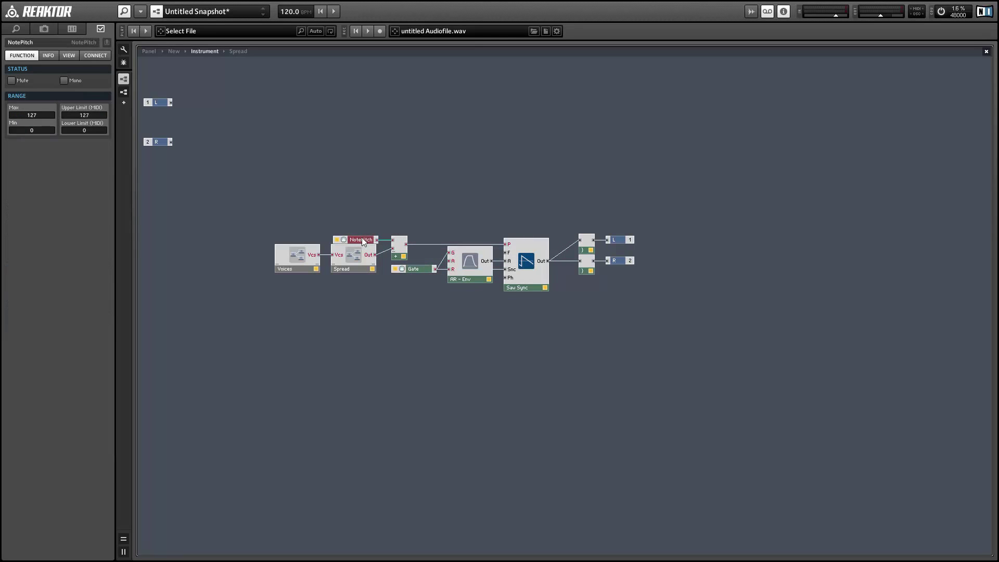
pyautogui.moveTo(377, 296); pyautogui.dragTo(311, 234)
pyautogui.moveTo(305, 259); pyautogui.dragTo(250, 255)
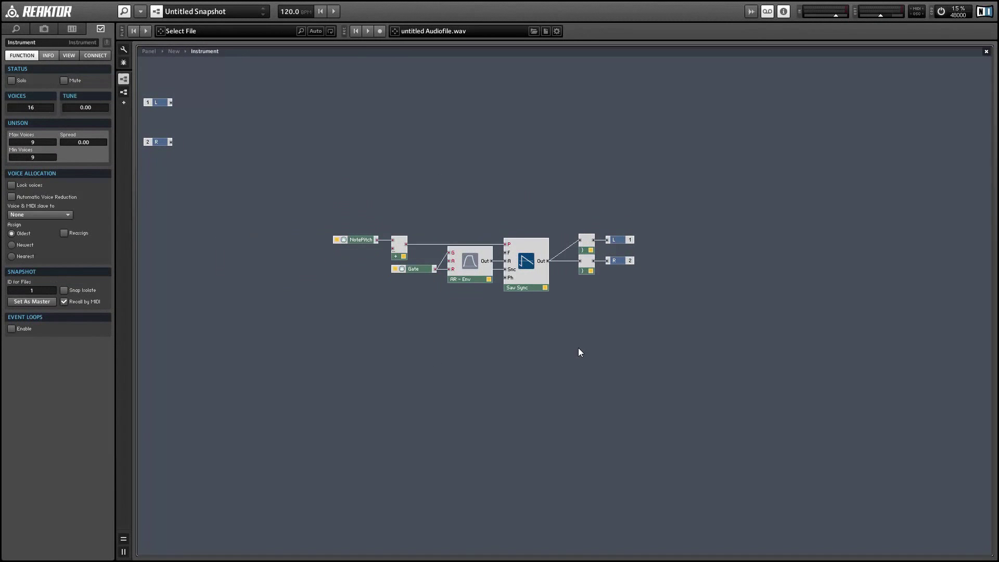
# - Insert a new empty macro and name it Voices
pyautogui.rightClick(223, 167)
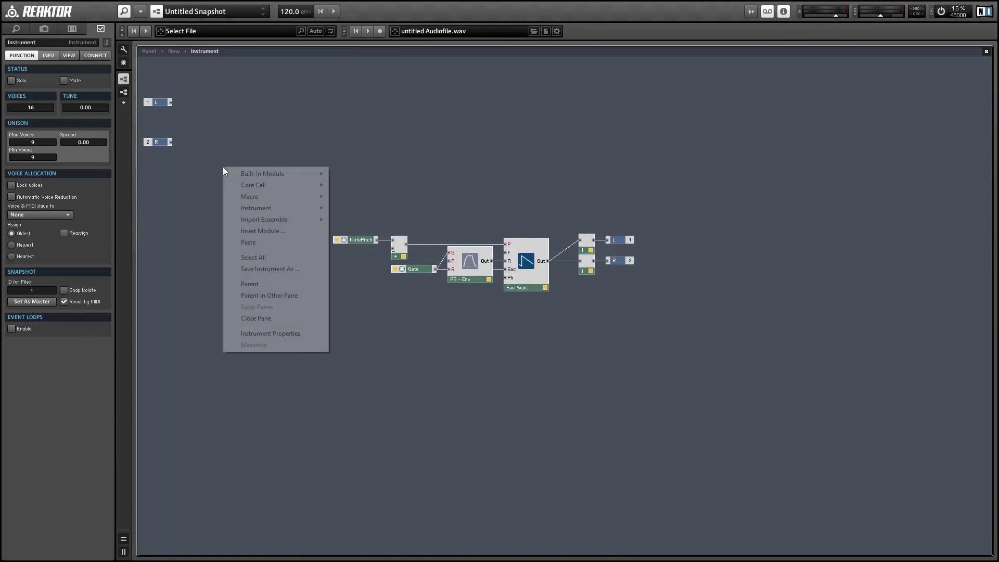
pyautogui.moveTo(249, 197)
pyautogui.click(365, 219)
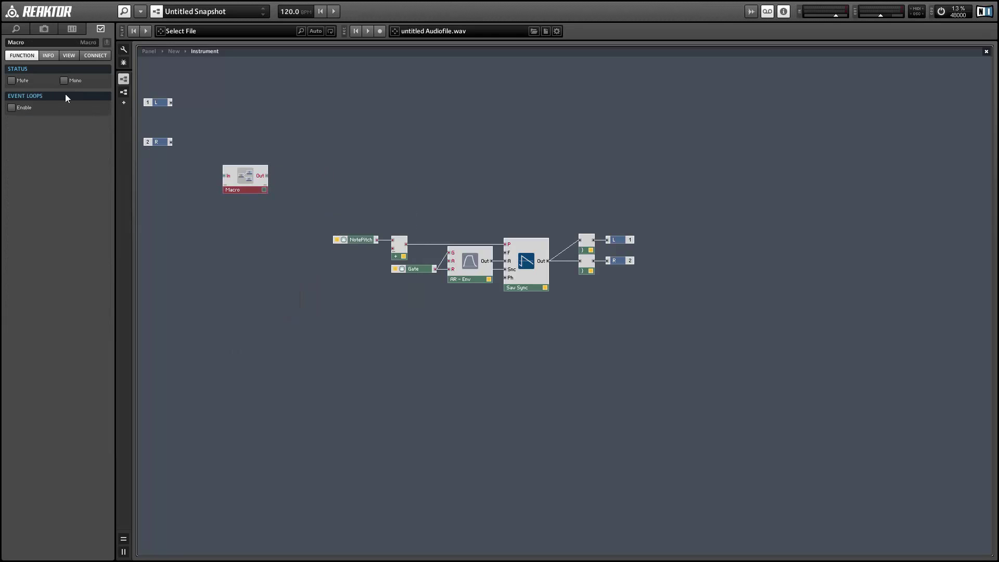
pyautogui.click(31, 42)
pyautogui.write('Voices')
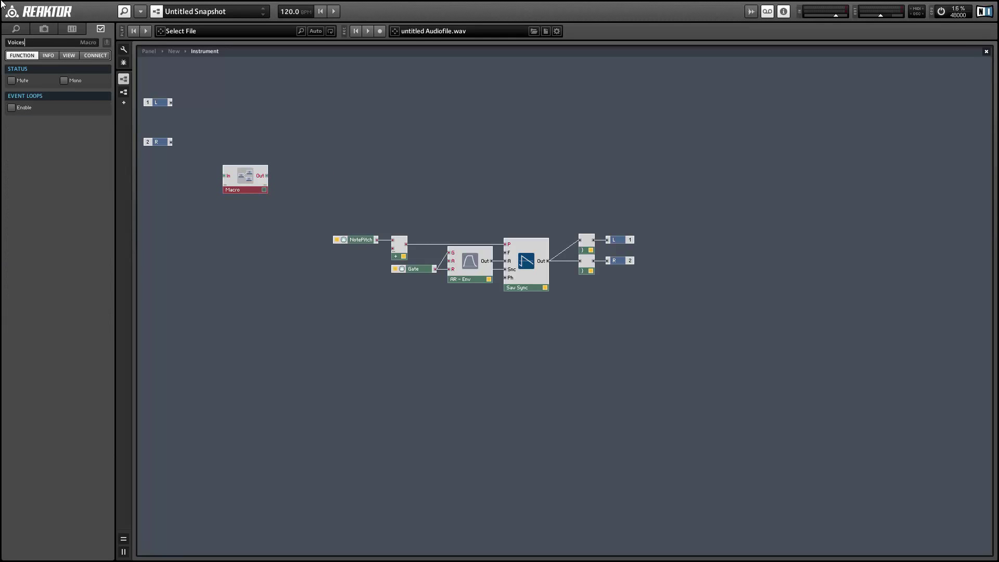
pyautogui.press('Return')
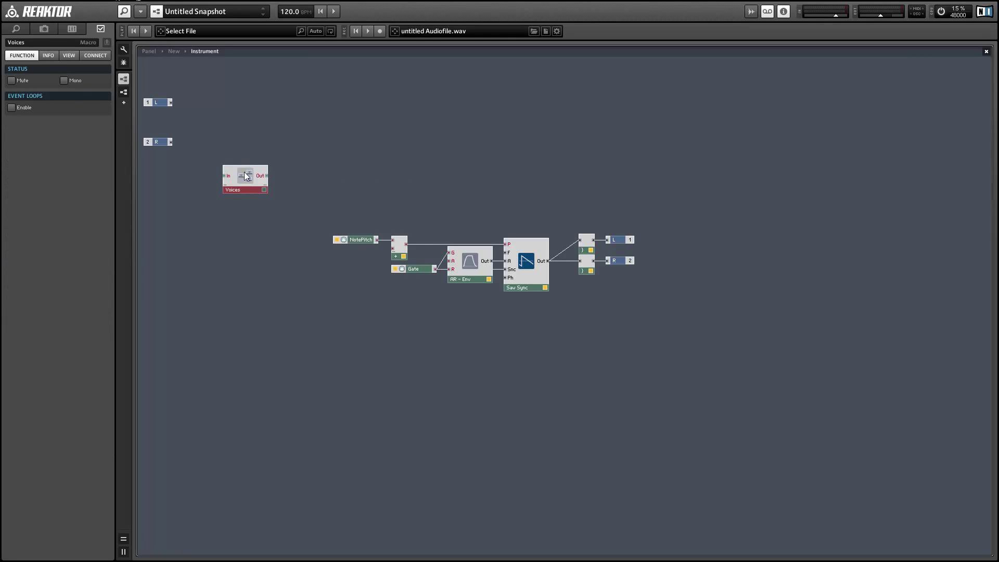
# - Inside the Voices macro, add an Auxiliary > Voice Info module
pyautogui.doubleClick(265, 177)
pyautogui.rightClick(320, 170)
pyautogui.moveTo(357, 177)
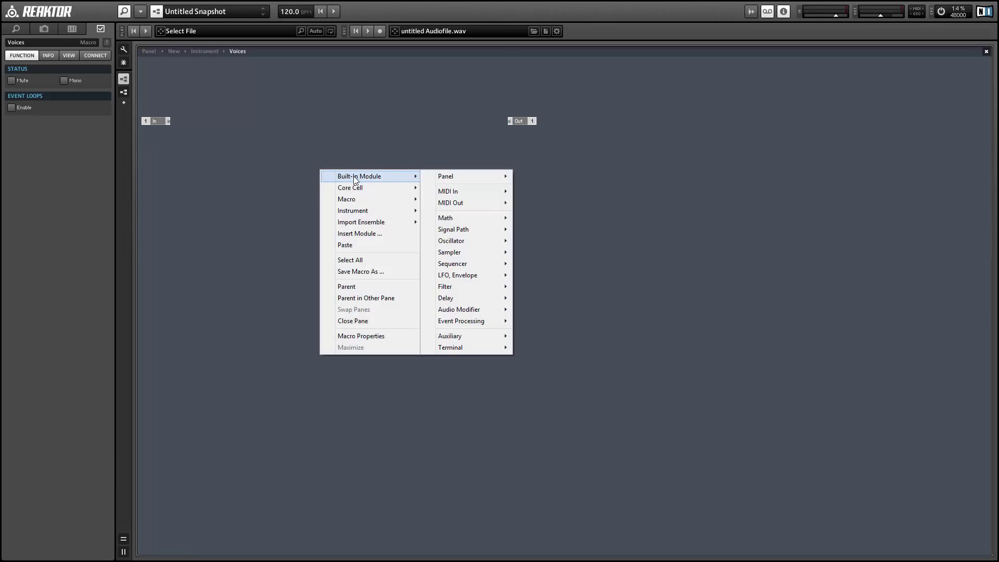
pyautogui.moveTo(462, 336)
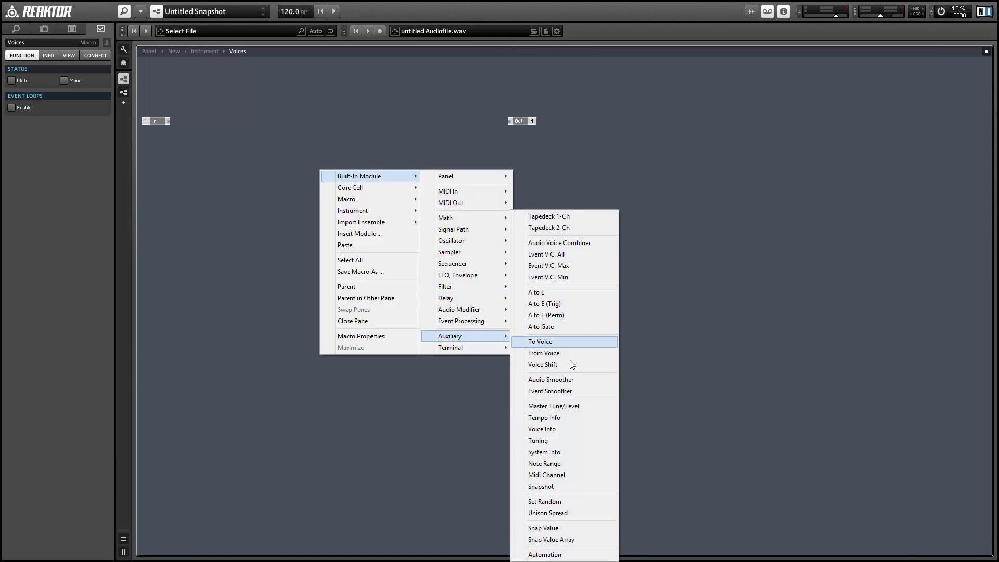
pyautogui.click(594, 429)
# - Position the Voice Info module slightly to the right on the canvas
pyautogui.moveTo(339, 216); pyautogui.dragTo(364, 204)
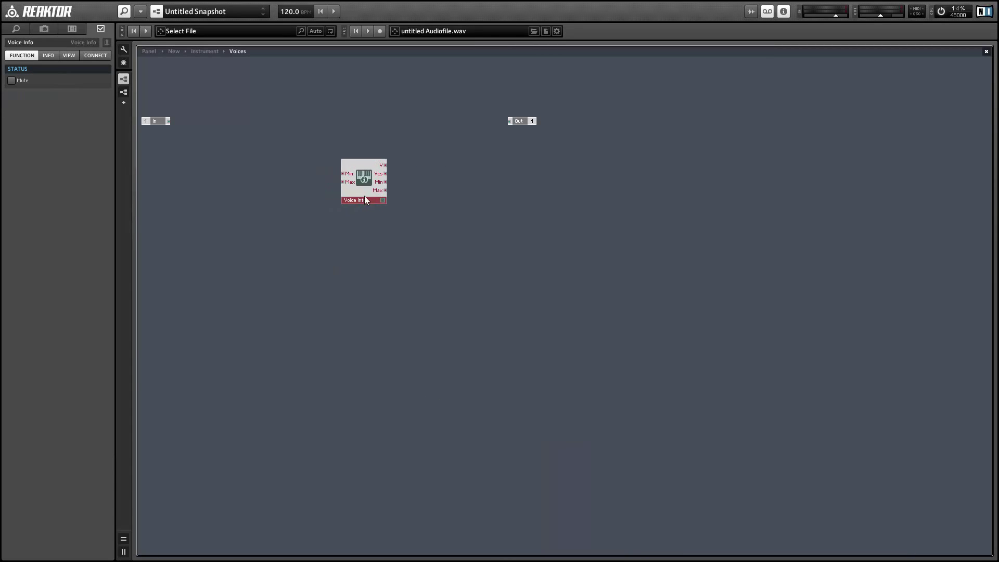
pyautogui.moveTo(309, 156); pyautogui.dragTo(358, 191)
pyautogui.click(320, 195)
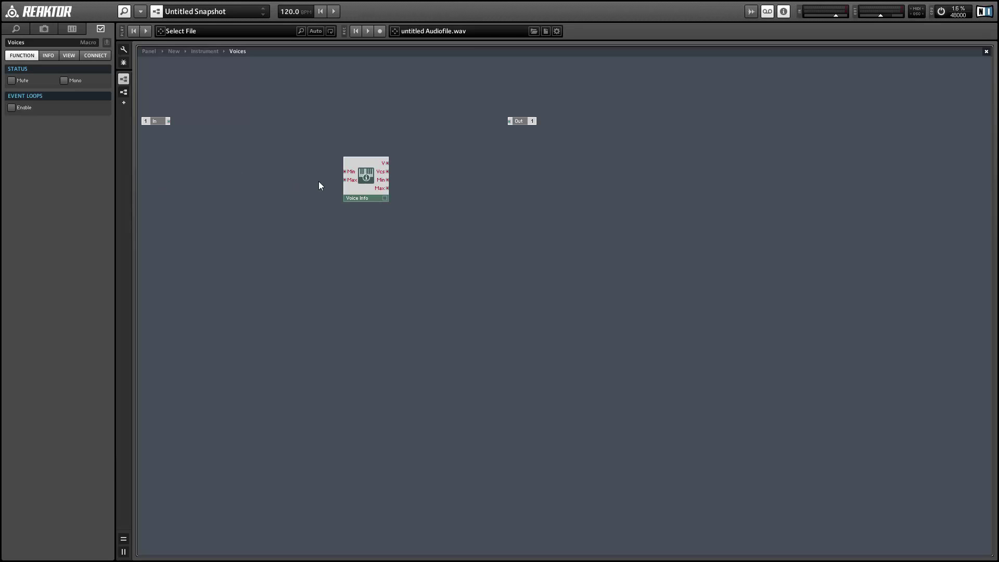
pyautogui.click(385, 199)
pyautogui.moveTo(385, 199); pyautogui.dragTo(410, 197)
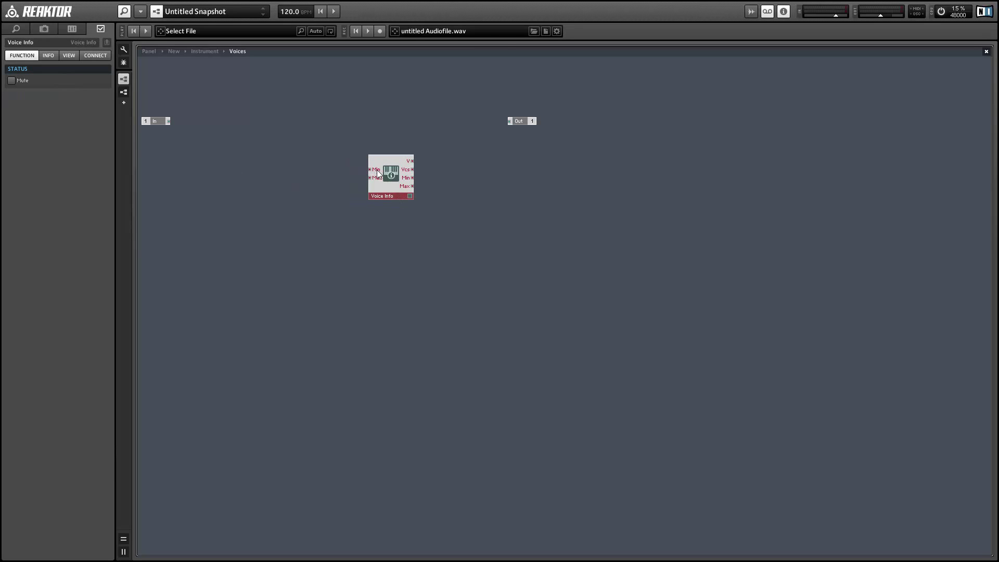
pyautogui.click(265, 159)
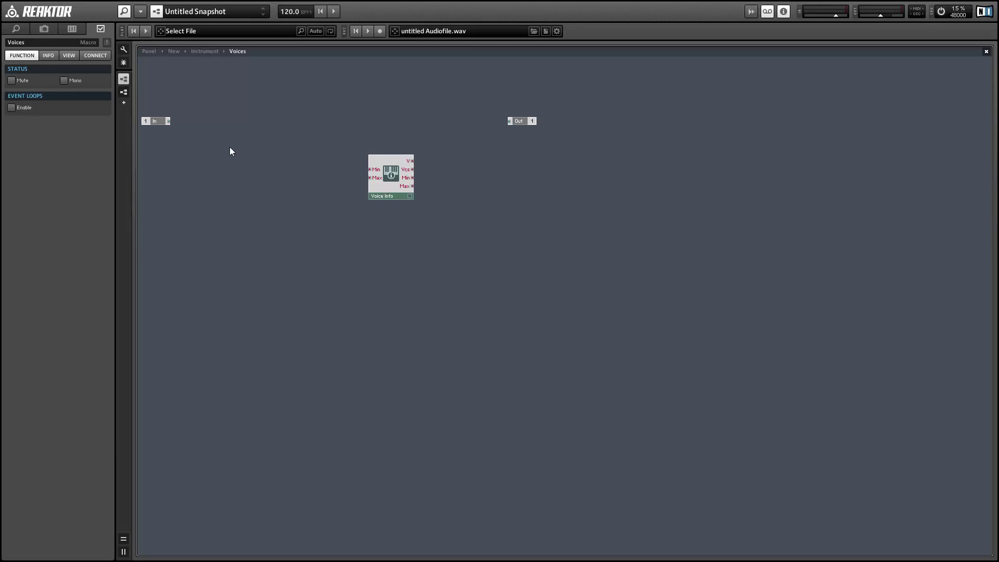
# - Bring up the insert menu again and dismiss it without adding anything
pyautogui.rightClick(204, 139)
pyautogui.moveTo(227, 146)
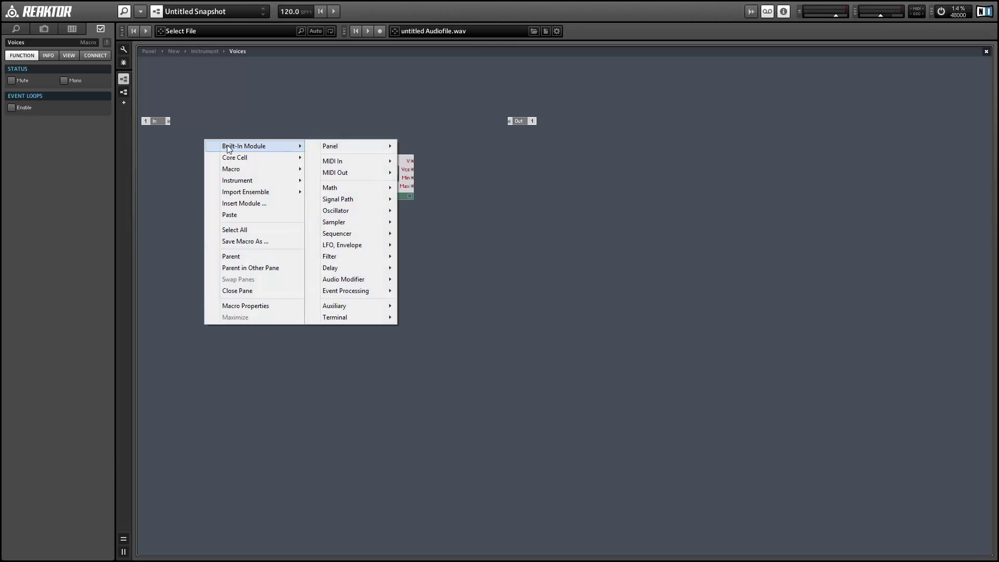
pyautogui.moveTo(336, 149)
pyautogui.click(323, 110)
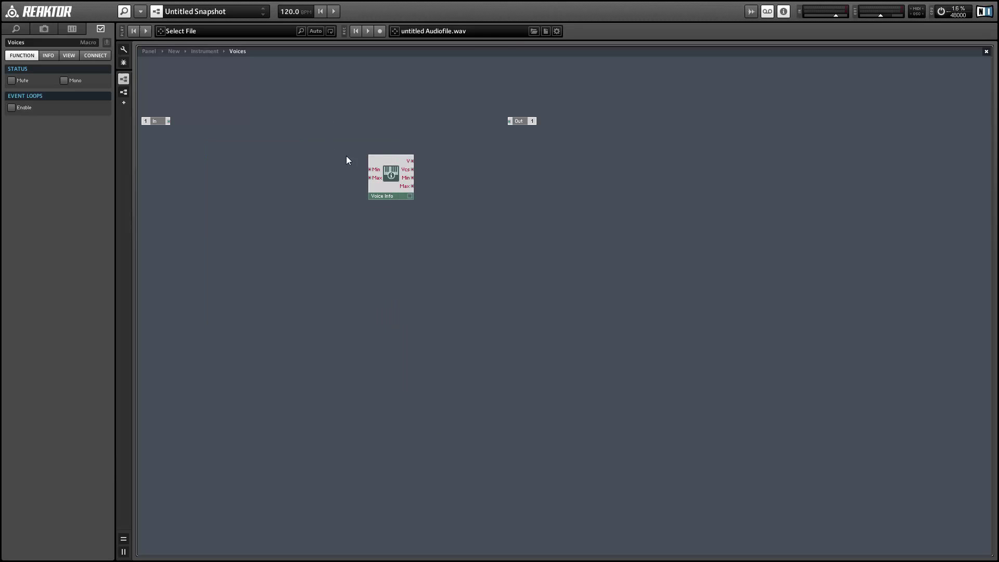
# - Create a fader named Voices on Voice Info's Min input, also wired to Max
pyautogui.rightClick(371, 169)
pyautogui.click(410, 175)
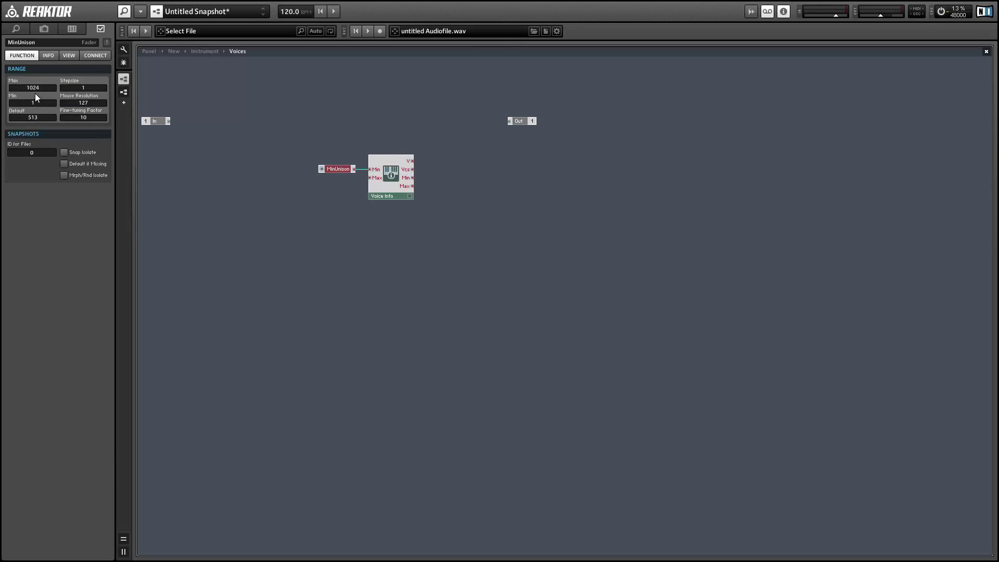
pyautogui.click(54, 89)
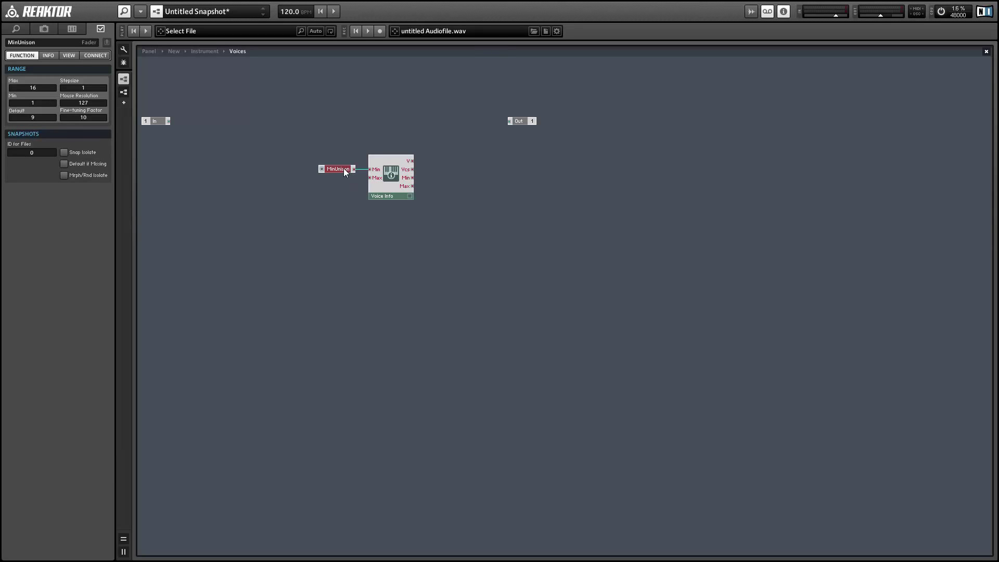
pyautogui.moveTo(345, 172); pyautogui.dragTo(370, 178)
pyautogui.click(20, 43)
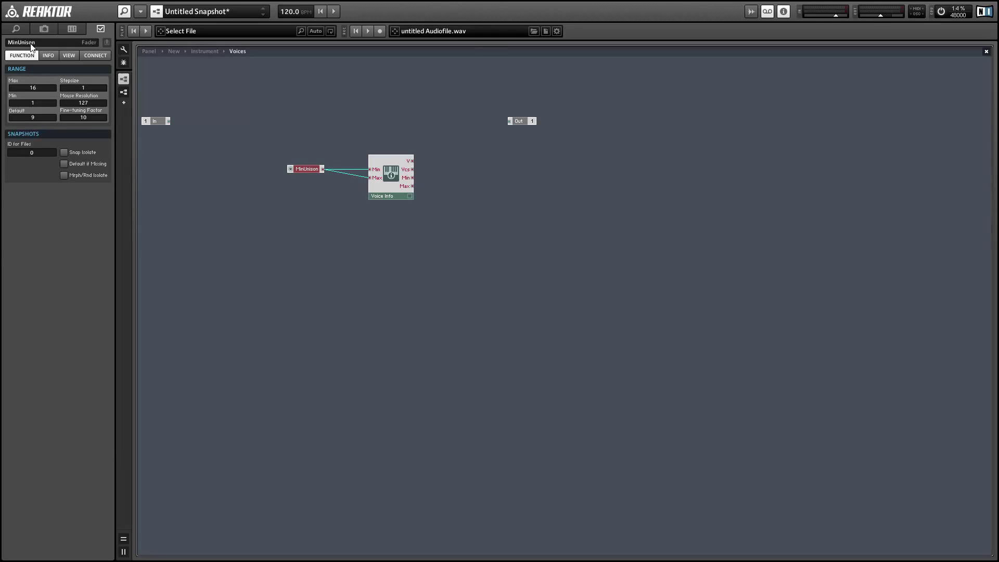
pyautogui.write('Voices')
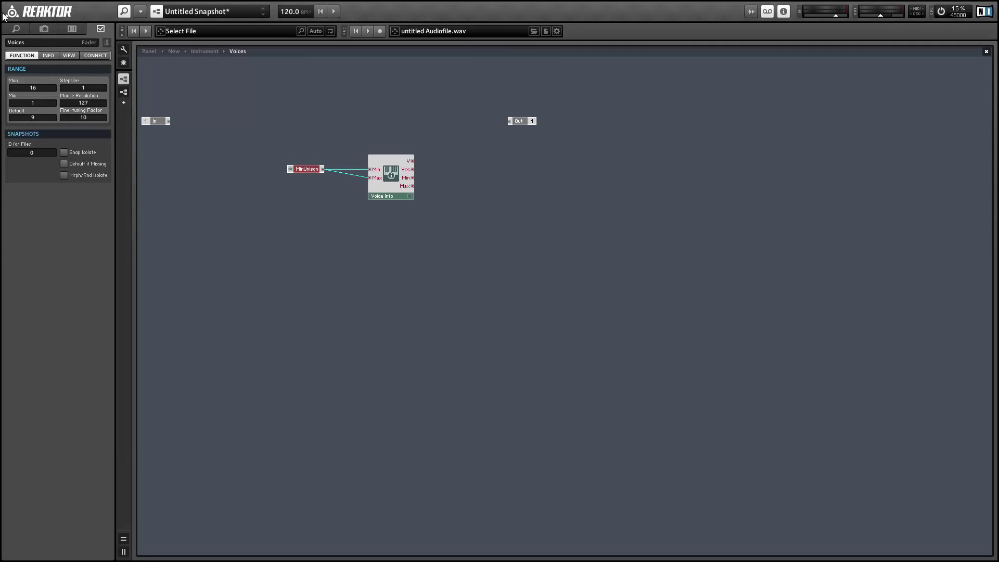
pyautogui.press('Return')
# - Attach an always-active Numeric meter to Voice Info's Vcs output
pyautogui.click(396, 188)
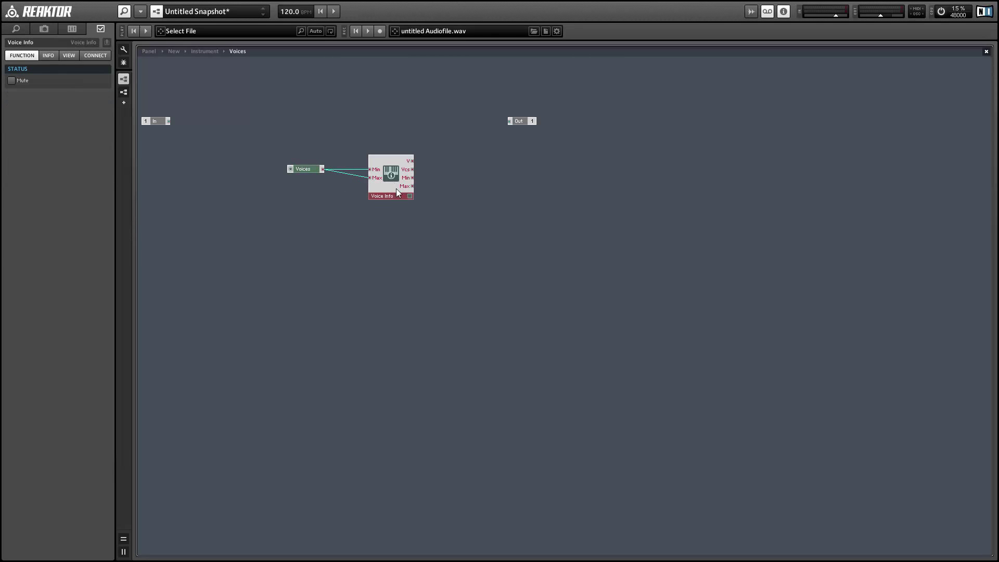
pyautogui.rightClick(414, 169)
pyautogui.write('num')
pyautogui.press('Return')
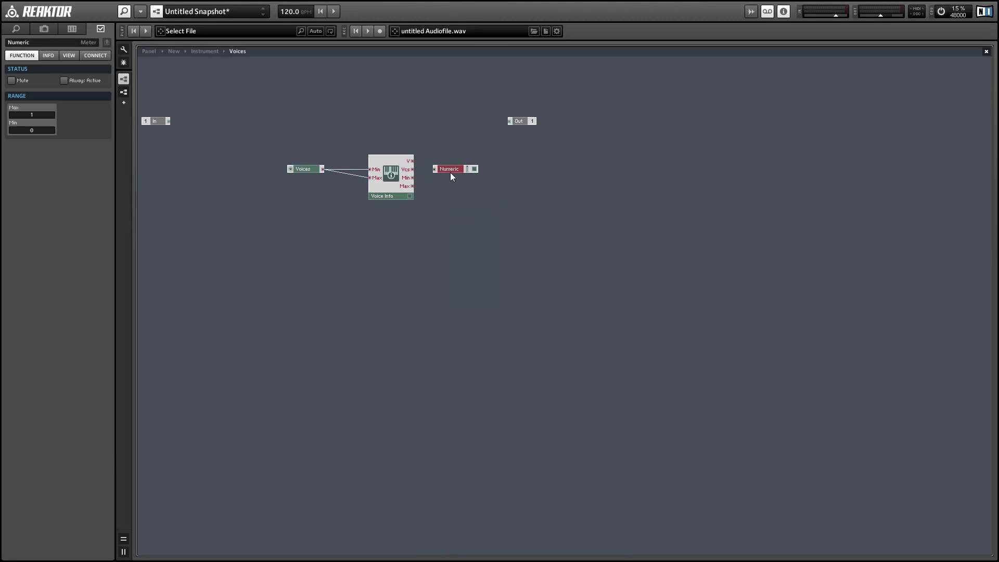
pyautogui.moveTo(414, 167); pyautogui.dragTo(425, 170)
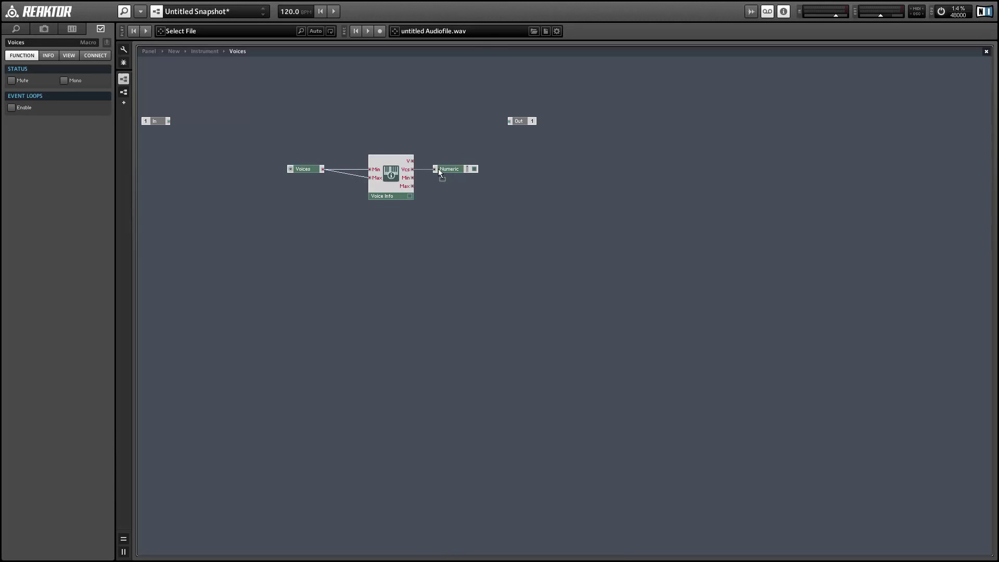
pyautogui.click(453, 169)
pyautogui.click(95, 80)
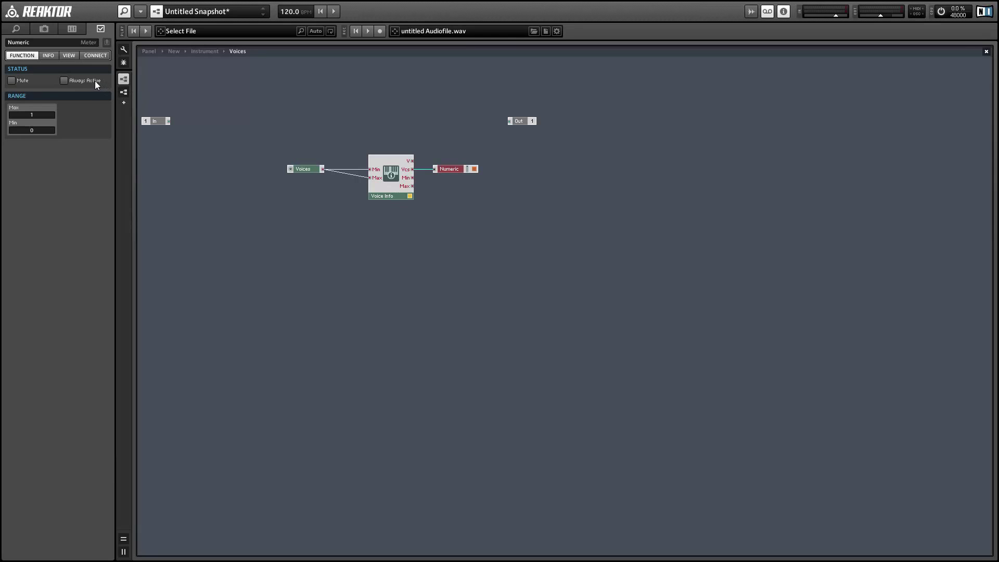
pyautogui.click(330, 218)
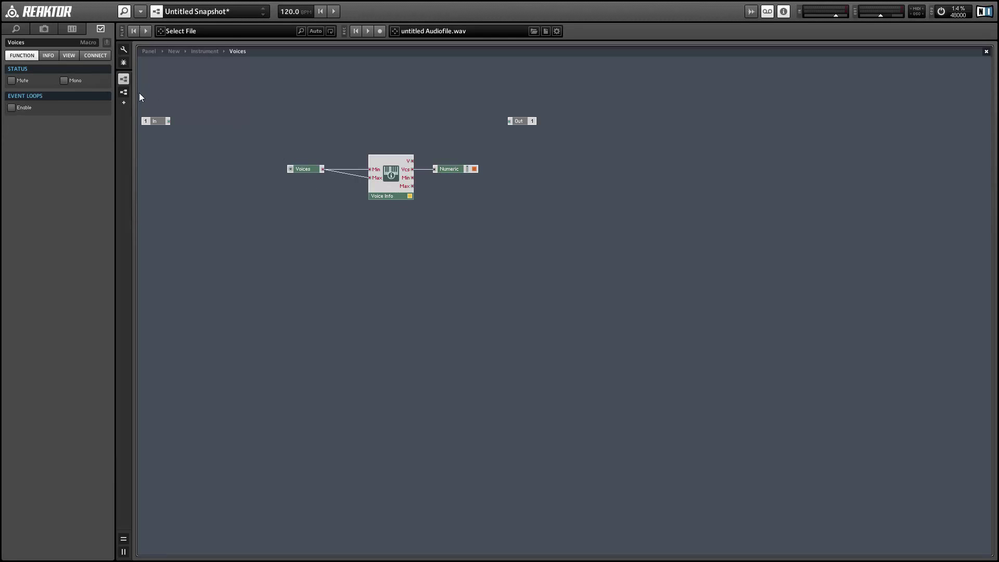
# - Delete the In port, wire the Voices fader to the Out port, and rename it Vcs
pyautogui.click(158, 121)
pyautogui.press('Delete')
pyautogui.moveTo(333, 168)
pyautogui.mouseDown()
pyautogui.moveTo(509, 119)
pyautogui.moveTo(427, 117)
pyautogui.moveTo(348, 157)
pyautogui.moveTo(348, 170)
pyautogui.mouseUp()
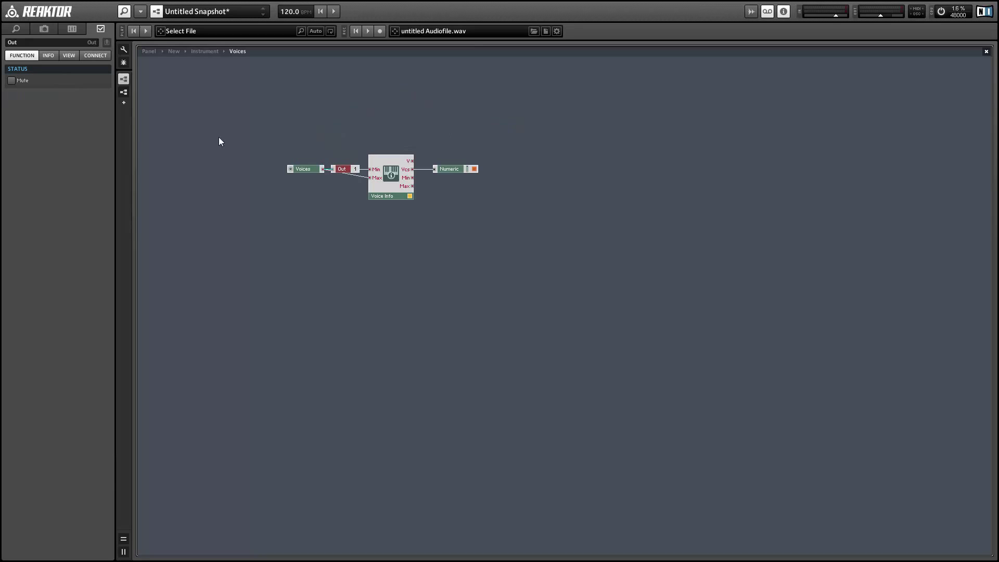
pyautogui.click(34, 43)
pyautogui.write('Vcs')
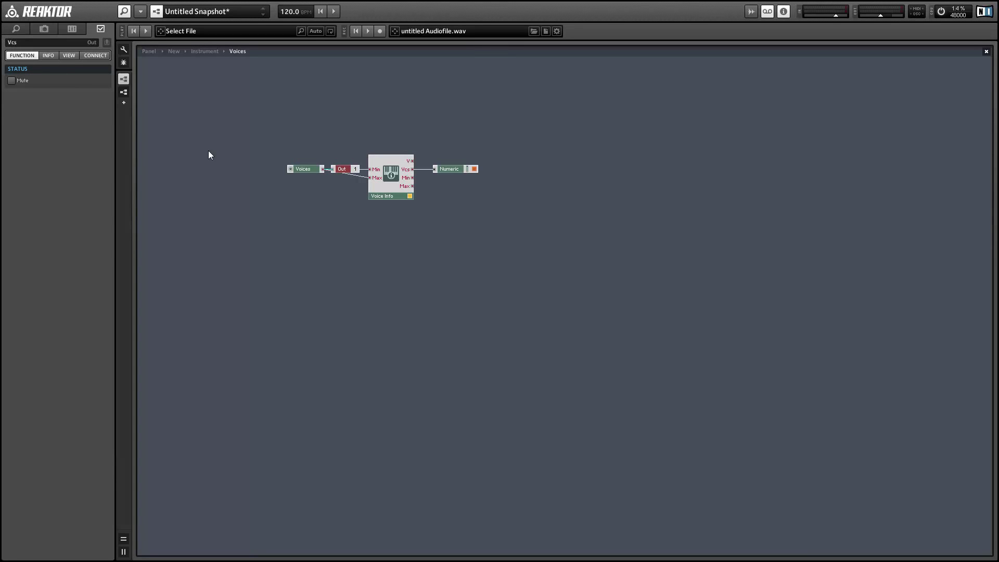
pyautogui.click(328, 218)
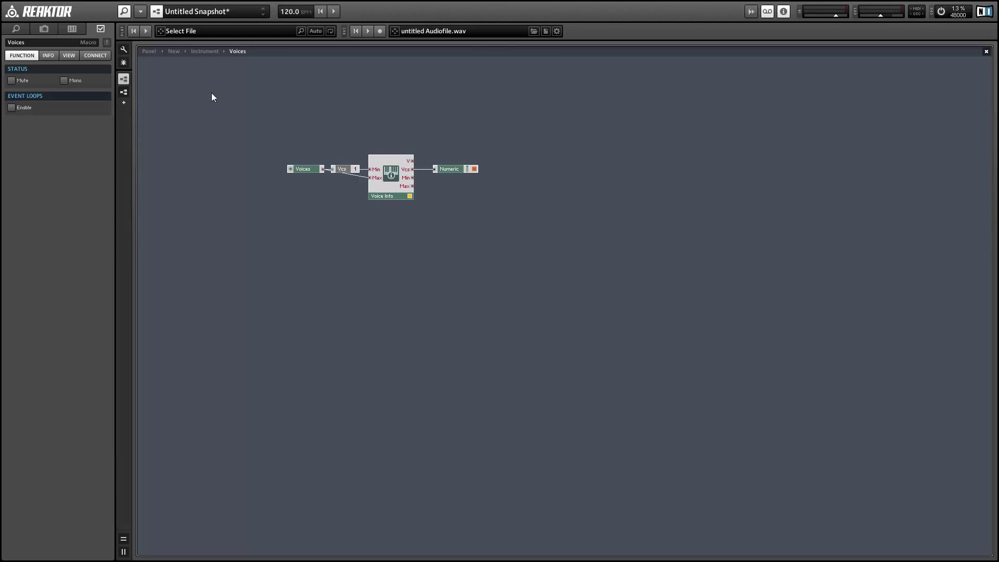
# - In panel edit mode, hide the Numeric meter from the panel
pyautogui.click(149, 52)
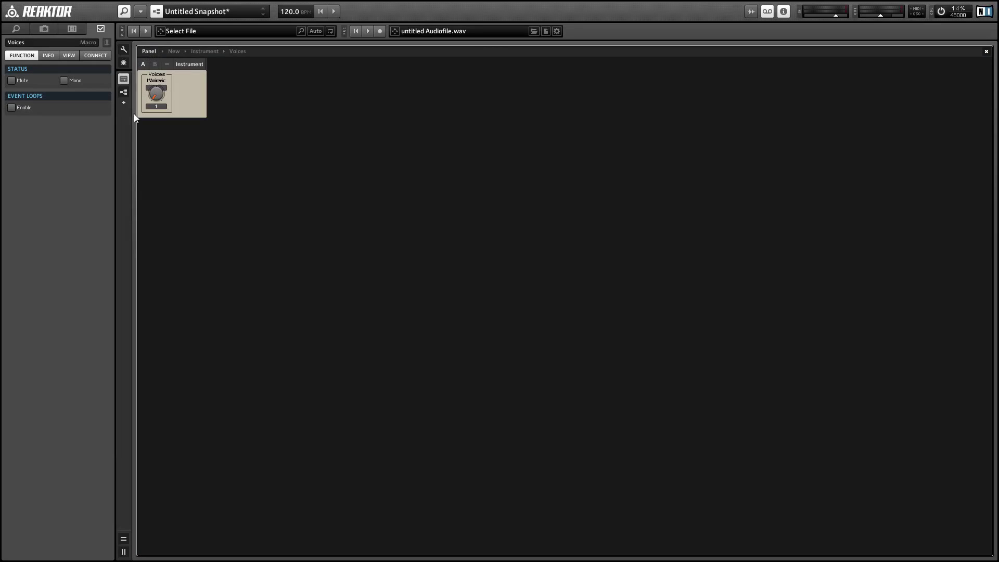
pyautogui.click(123, 49)
pyautogui.click(155, 107)
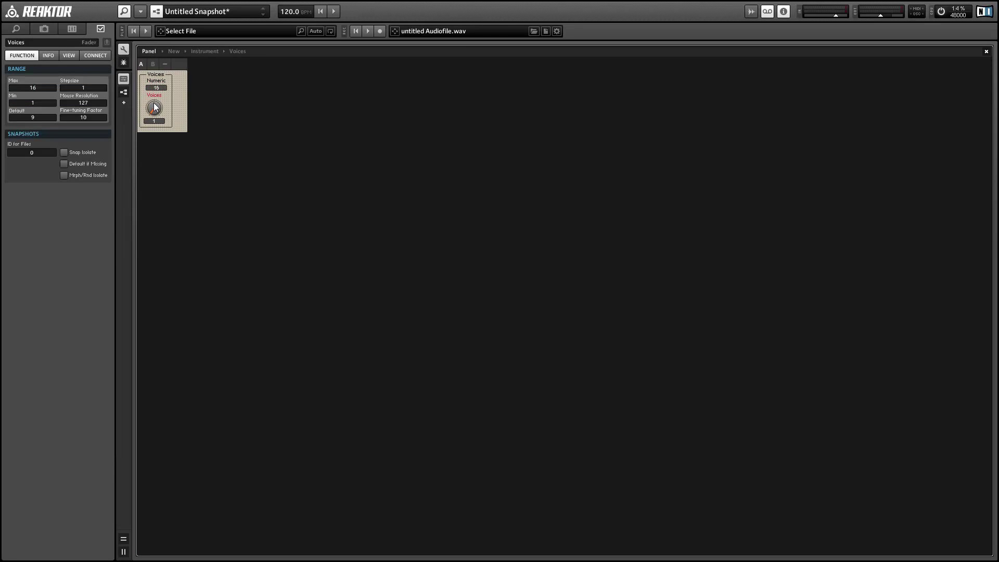
pyautogui.click(158, 87)
pyautogui.click(69, 55)
pyautogui.click(11, 168)
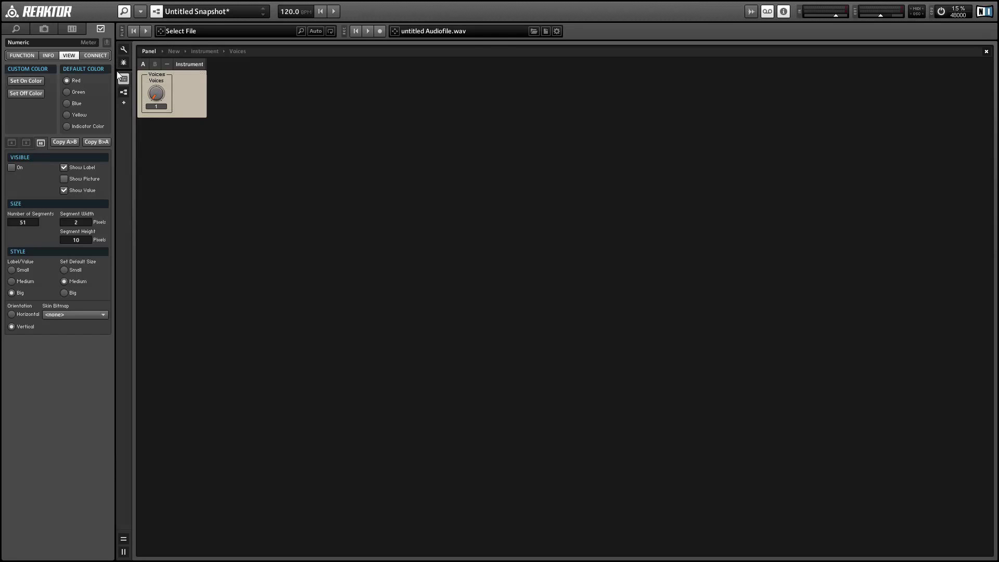
# - Turn the Voices knob to 2 then 3 while watching unison settings, then reopen the macro
pyautogui.click(190, 80)
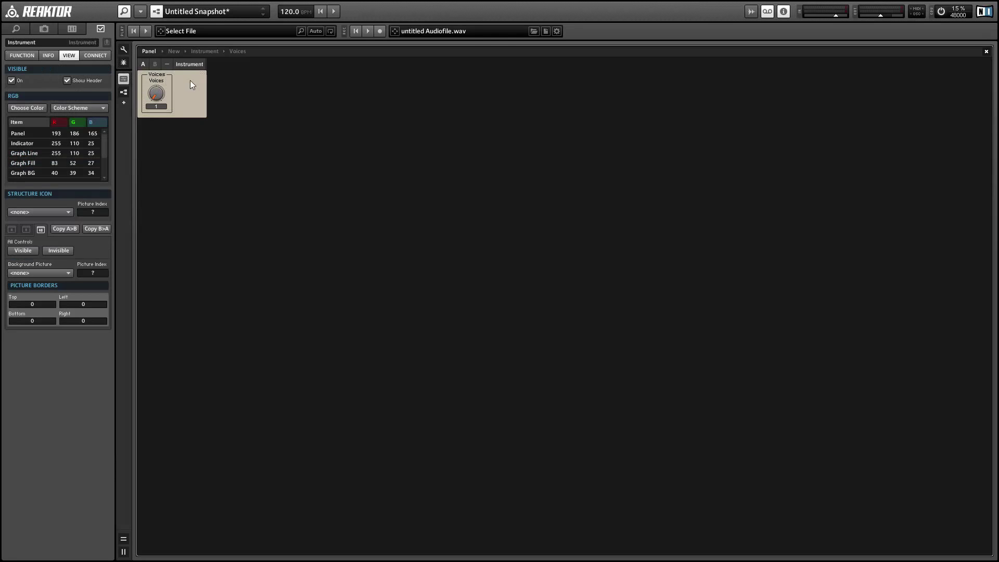
pyautogui.click(19, 56)
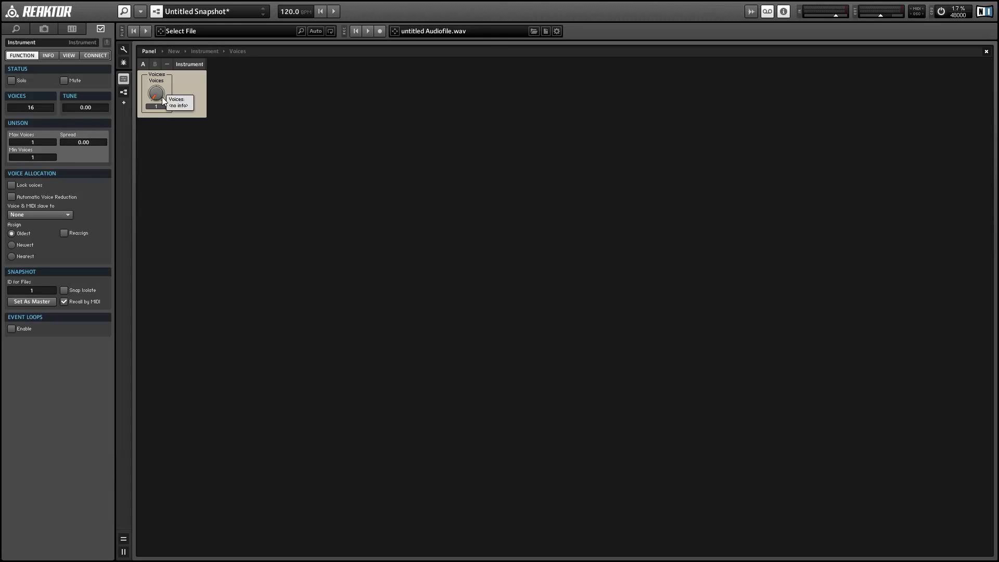
pyautogui.moveTo(162, 97); pyautogui.dragTo(163, 92)
pyautogui.click(191, 95)
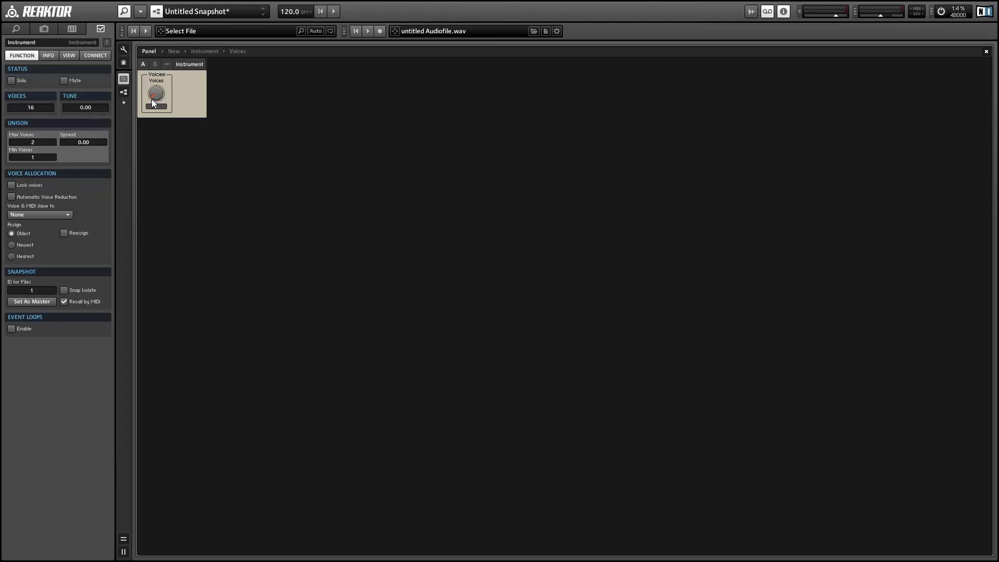
pyautogui.moveTo(158, 95); pyautogui.dragTo(157, 93)
pyautogui.click(190, 93)
pyautogui.doubleClick(167, 80)
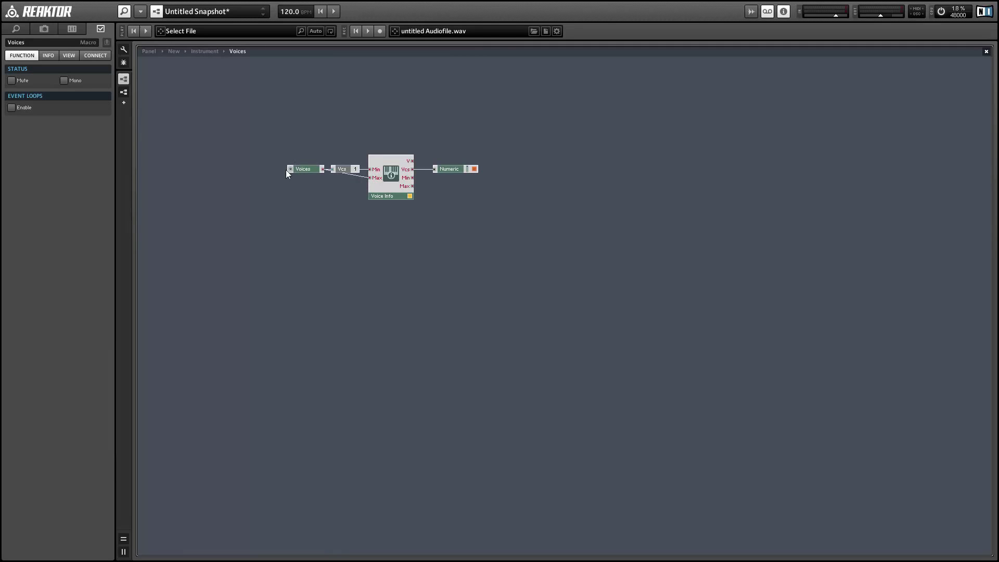
# - Move the Voices fader left and add an Event Processing > Order module
pyautogui.moveTo(285, 170); pyautogui.dragTo(225, 165)
pyautogui.rightClick(290, 127)
pyautogui.moveTo(303, 136)
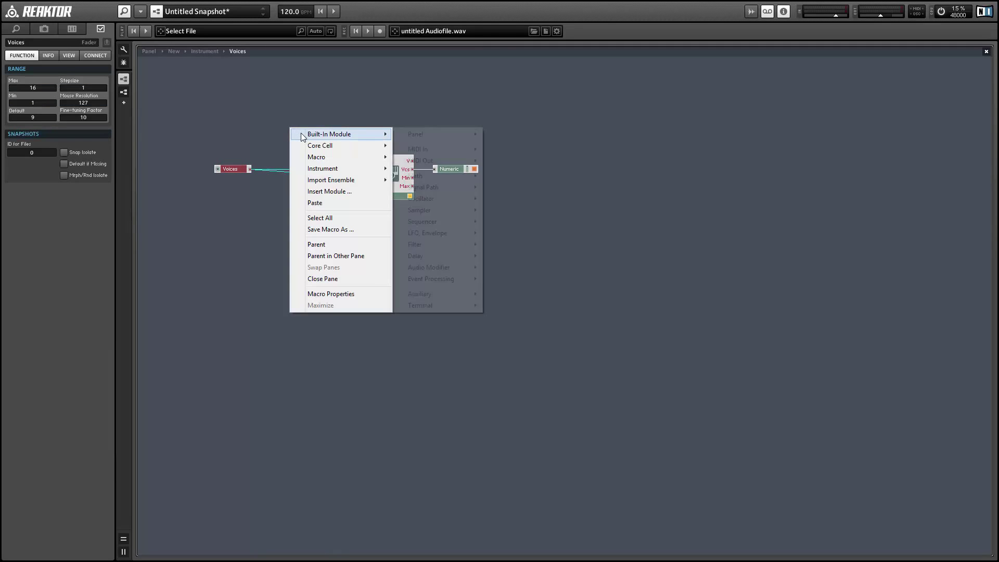
pyautogui.moveTo(431, 279)
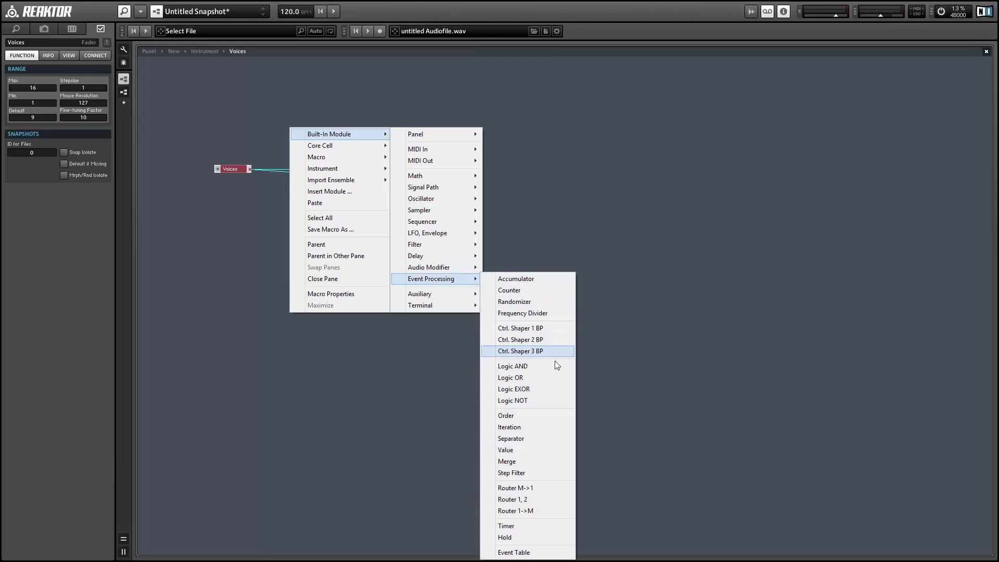
pyautogui.click(526, 415)
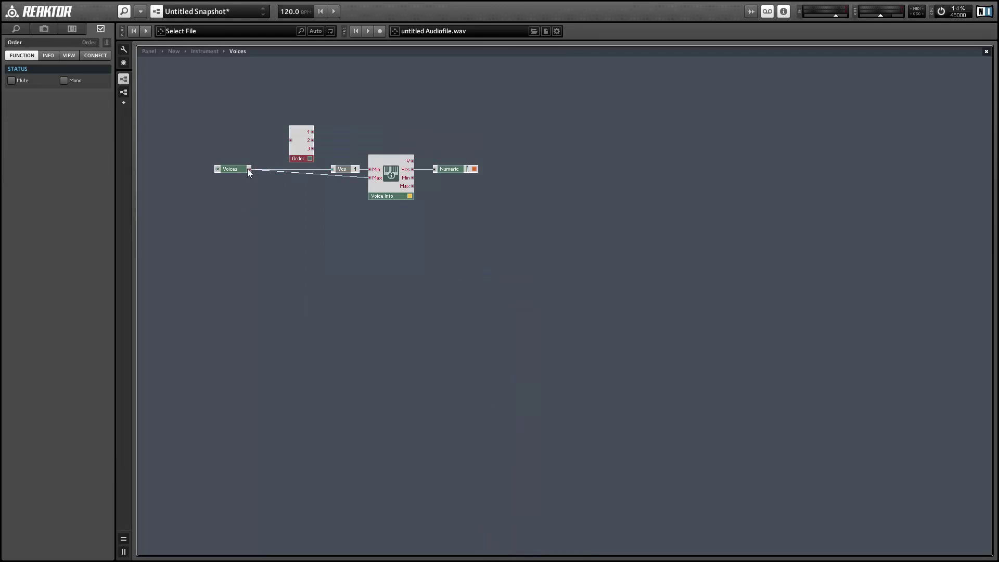
# - Wire Voices into Order and Order's outputs to Vcs, then rearrange the modules
pyautogui.moveTo(249, 169); pyautogui.dragTo(292, 142)
pyautogui.moveTo(282, 189); pyautogui.dragTo(366, 178)
pyautogui.moveTo(290, 184)
pyautogui.mouseDown()
pyautogui.moveTo(337, 174)
pyautogui.moveTo(310, 188)
pyautogui.mouseUp()
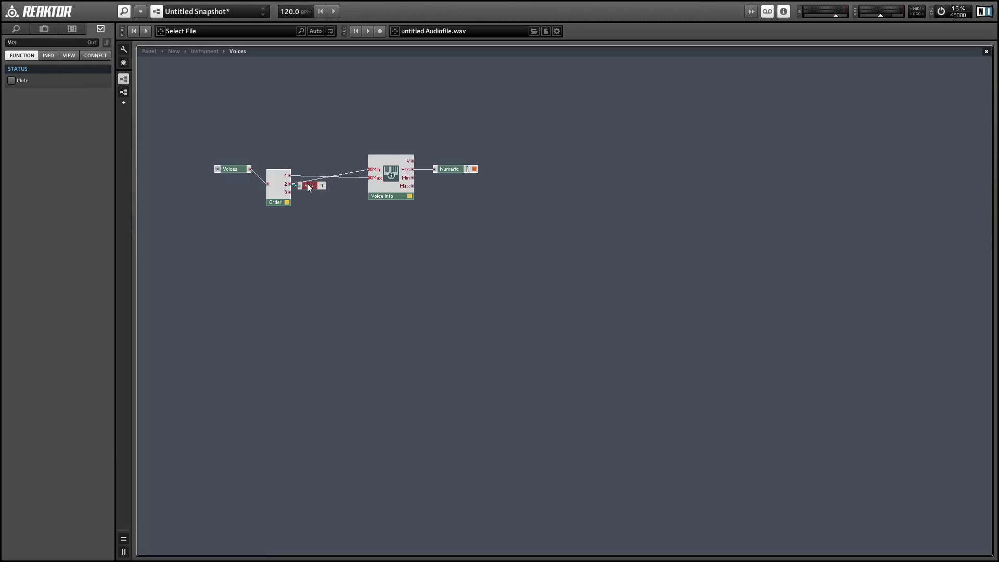
pyautogui.moveTo(238, 170); pyautogui.dragTo(249, 184)
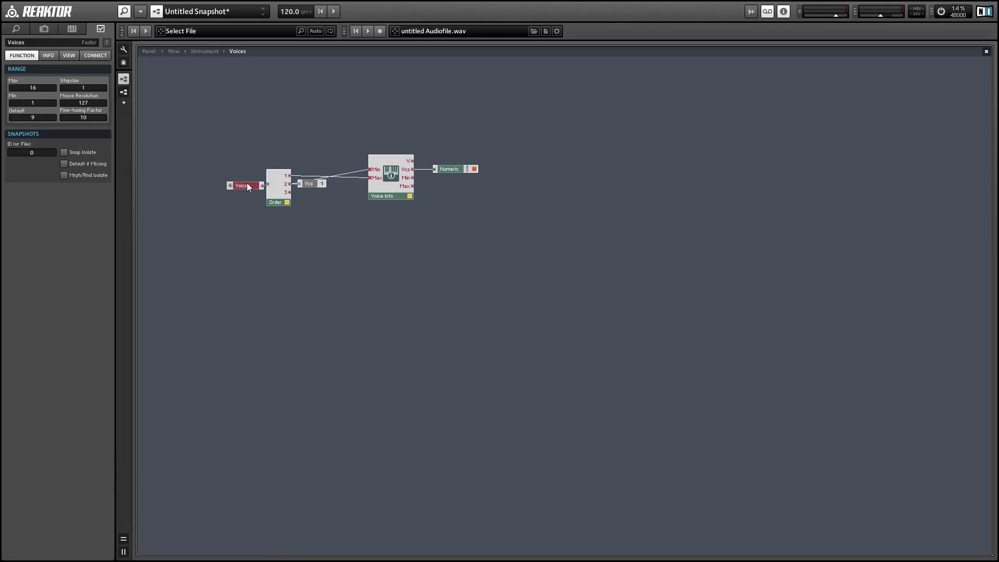
pyautogui.rightClick(282, 196)
pyautogui.click(216, 158)
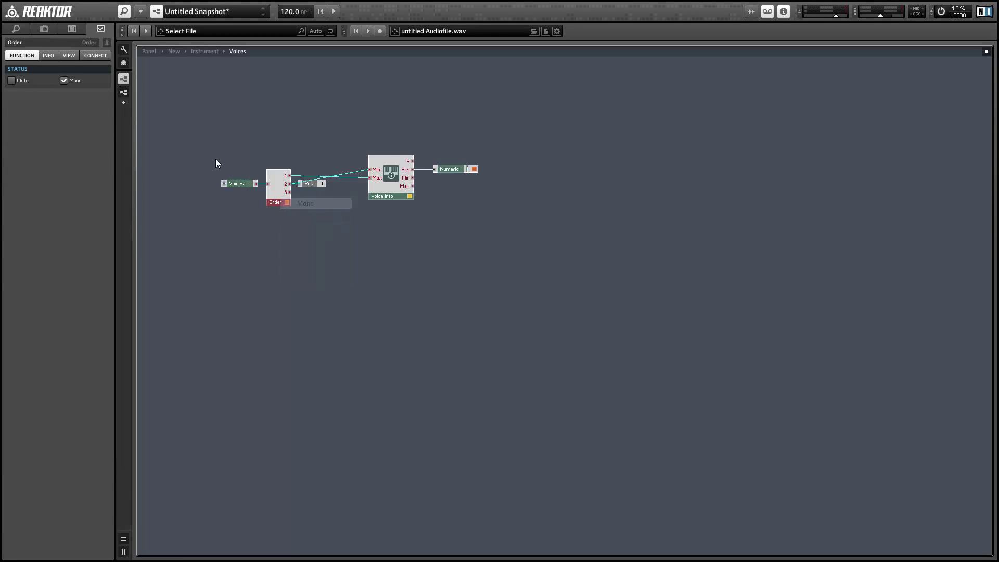
pyautogui.moveTo(215, 158); pyautogui.dragTo(313, 201)
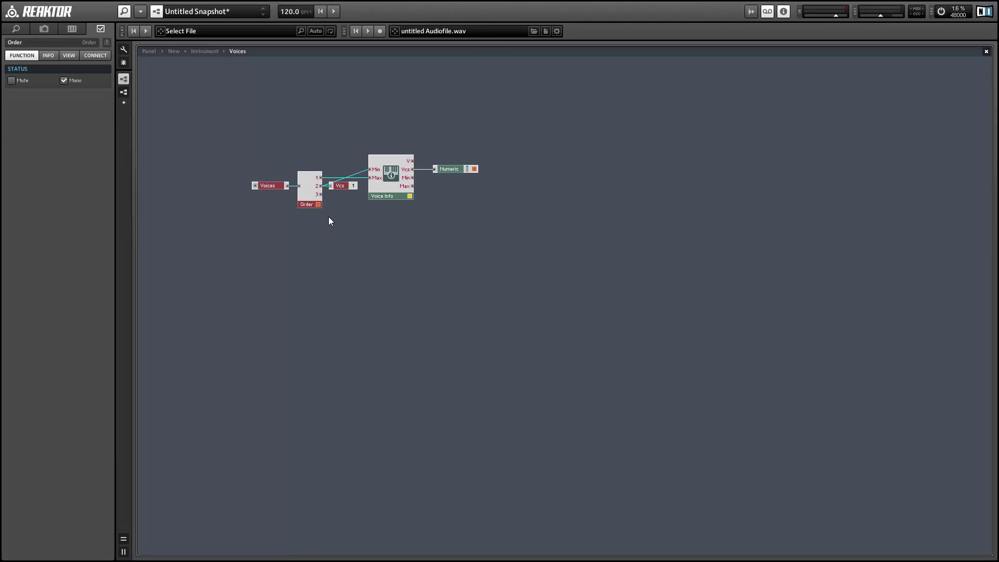
pyautogui.click(196, 103)
# - Check the Voices knob's unison settings on the panel, then open the instrument structure
pyautogui.click(152, 51)
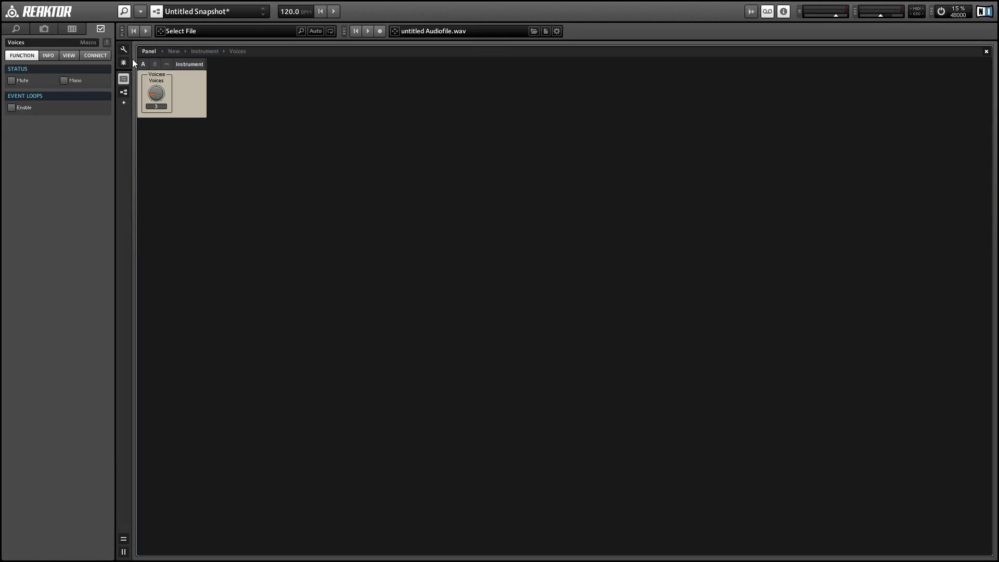
pyautogui.click(163, 96)
pyautogui.click(194, 99)
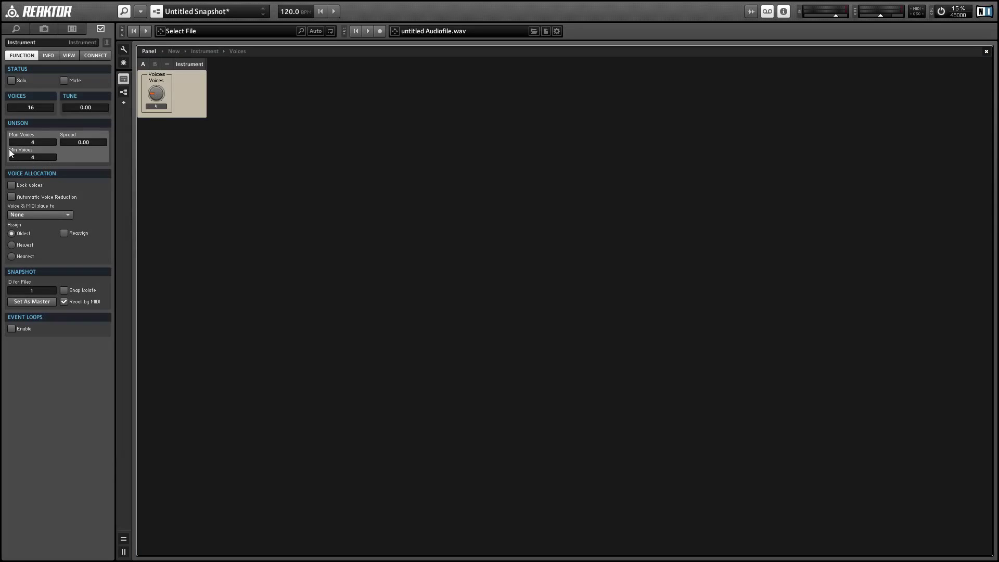
pyautogui.doubleClick(168, 91)
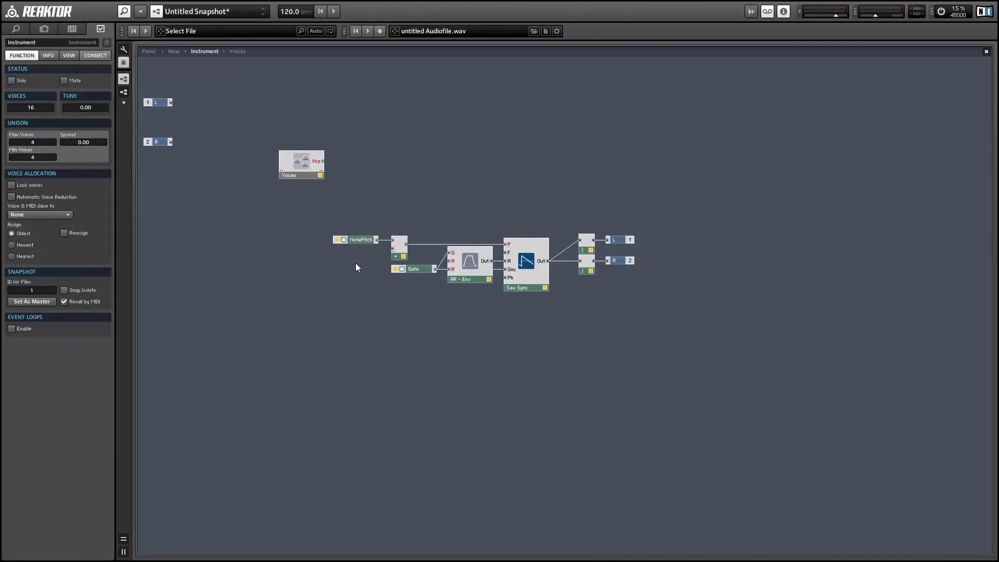
# - Add an Auxiliary > Unison Spread module beside NotePitch
pyautogui.moveTo(385, 244)
pyautogui.rightClick(319, 270)
pyautogui.moveTo(320, 274)
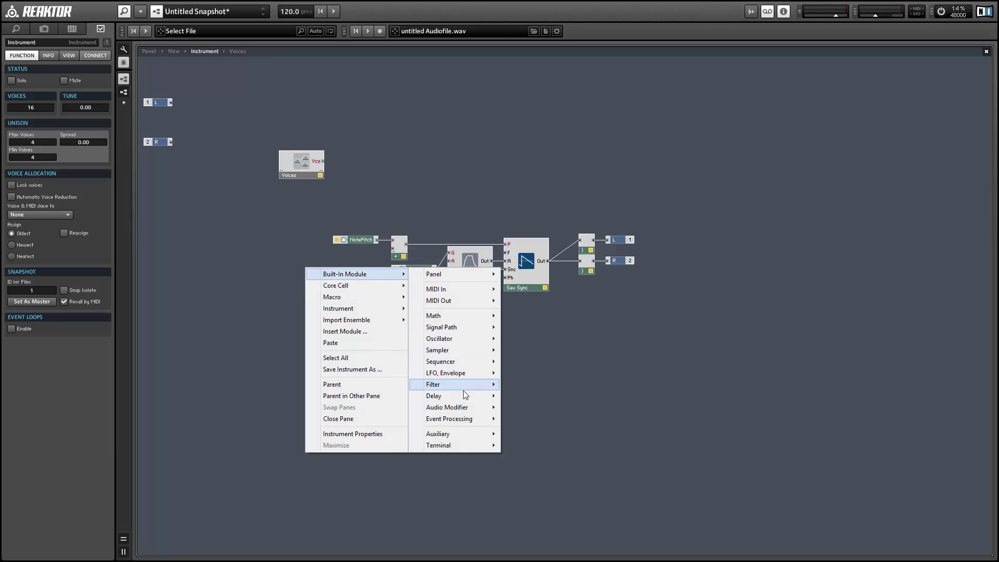
pyautogui.moveTo(449, 434)
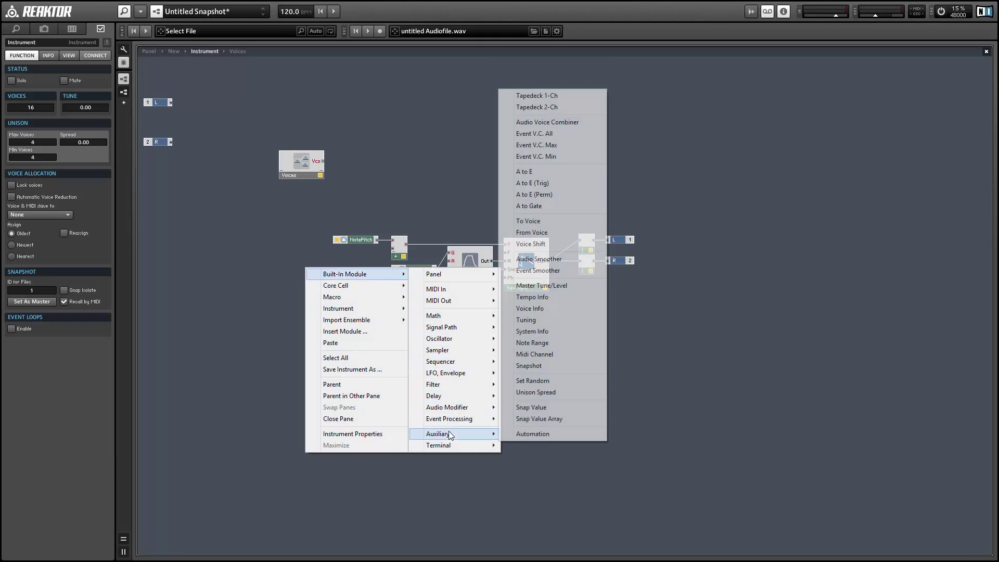
pyautogui.click(554, 394)
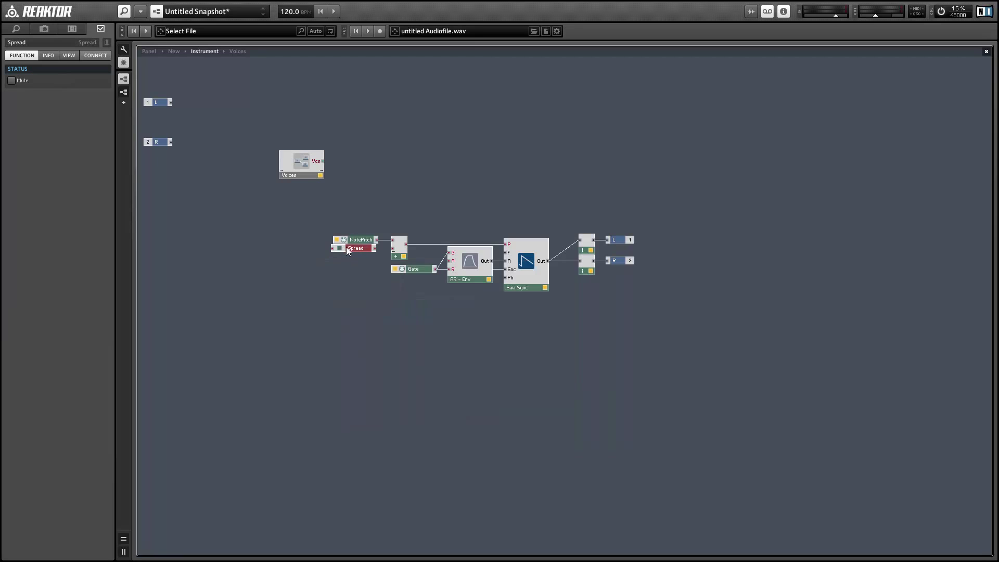
# - Create a Spread fader for its Spread input and wire its output into the pitch Add
pyautogui.rightClick(336, 249)
pyautogui.click(341, 255)
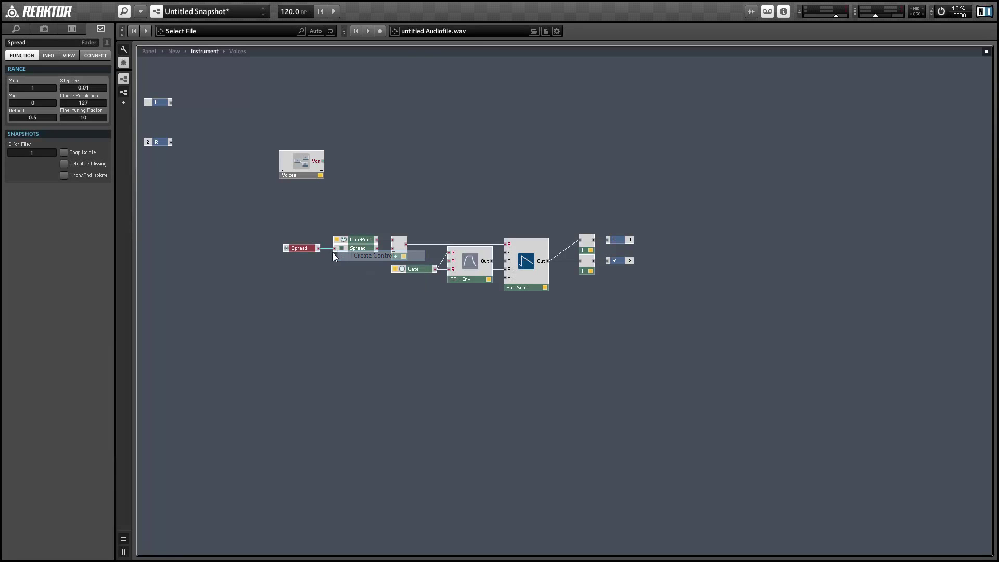
pyautogui.moveTo(375, 248); pyautogui.dragTo(393, 249)
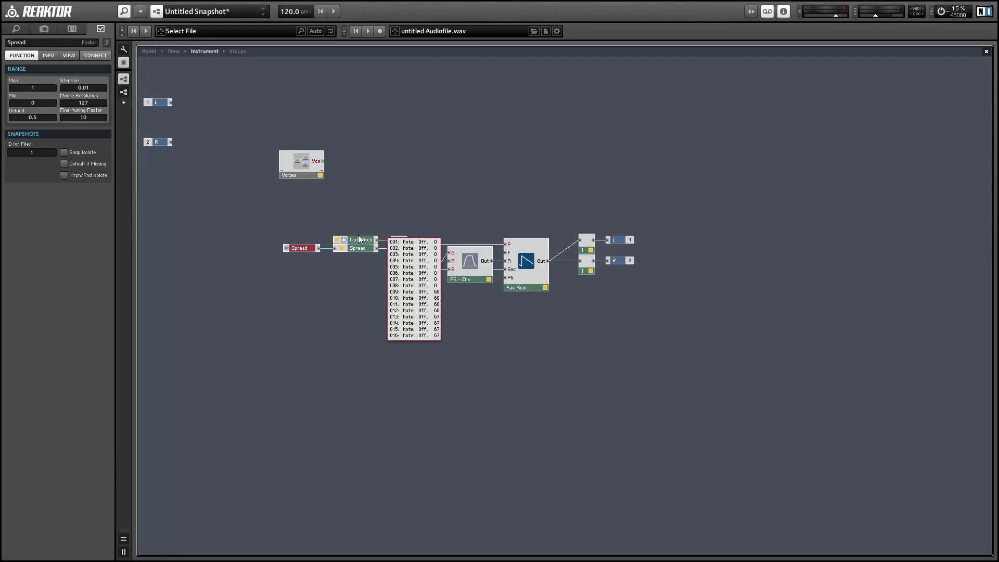
pyautogui.moveTo(386, 243)
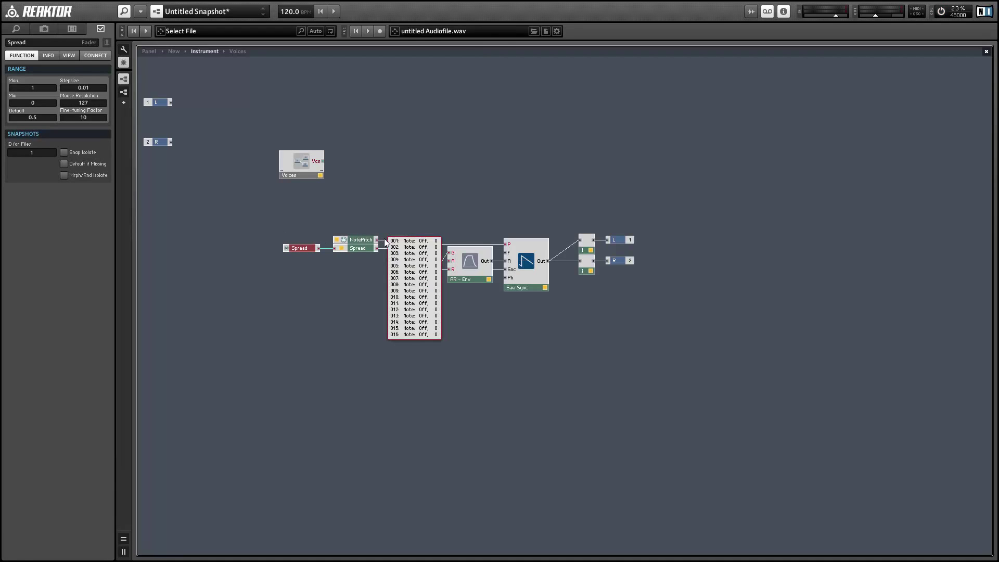
# - In panel edit mode, place the Spread knob beside Voices and turn Voices down to 2
pyautogui.click(150, 51)
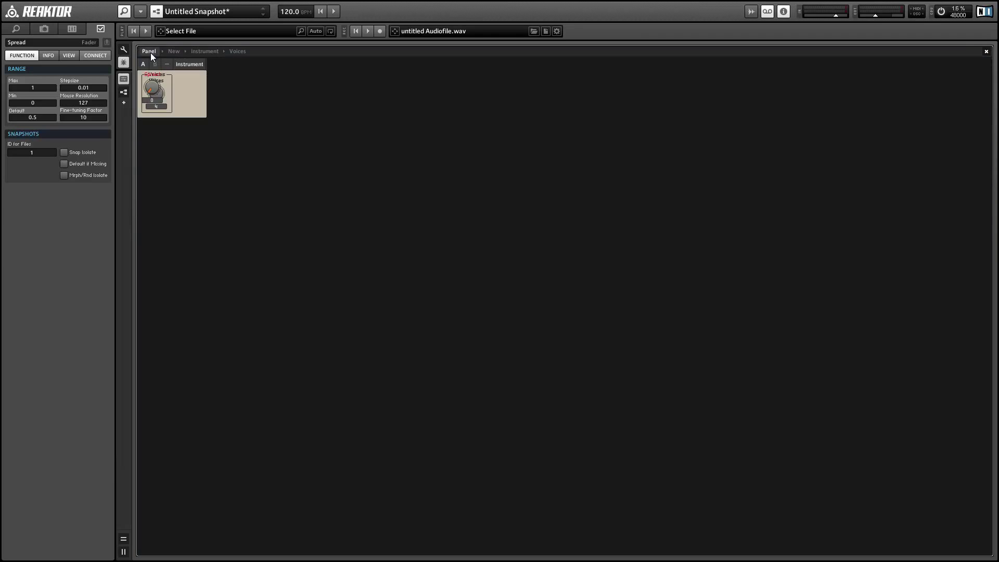
pyautogui.click(124, 50)
pyautogui.moveTo(153, 90); pyautogui.dragTo(186, 99)
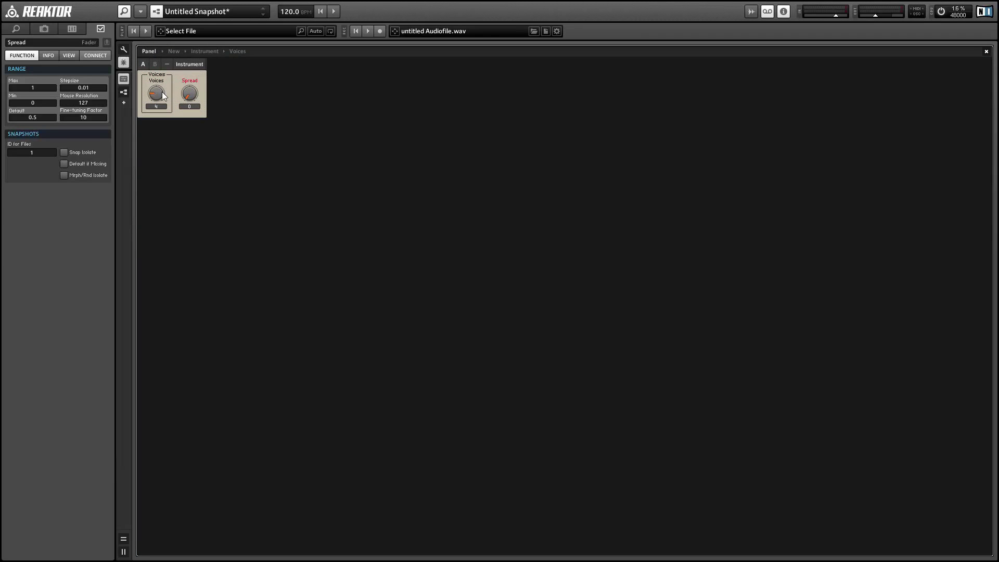
pyautogui.click(164, 98)
pyautogui.moveTo(164, 96); pyautogui.dragTo(176, 60)
pyautogui.click(191, 95)
# - Move the Spread fader and Unison Spread module together below the NotePitch–oscillator chain
pyautogui.click(222, 53)
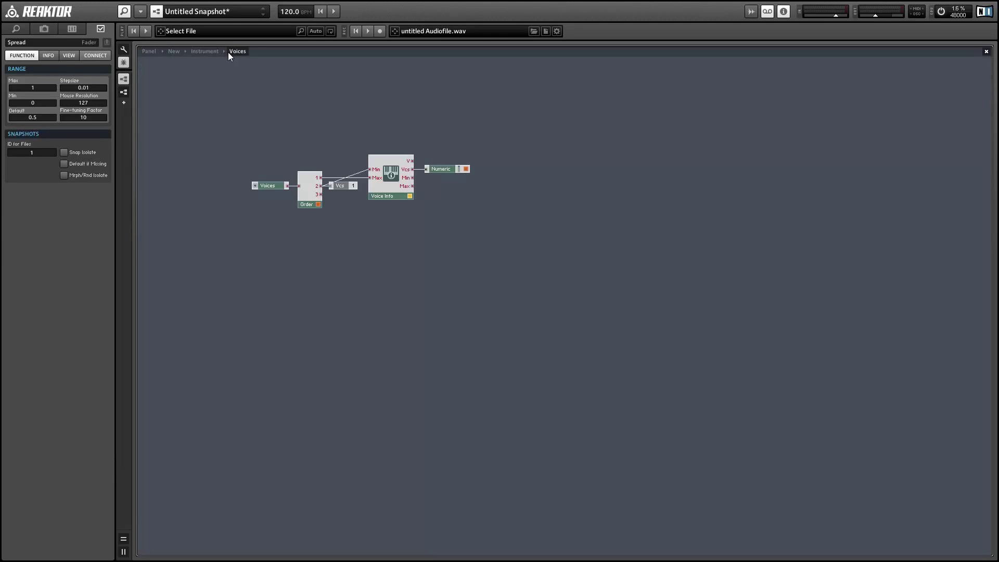
pyautogui.click(394, 236)
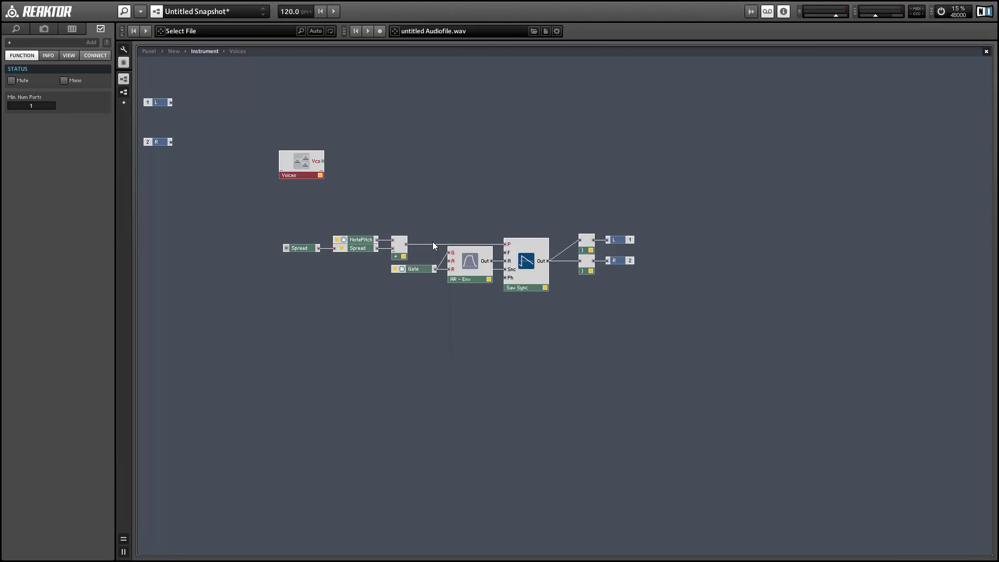
pyautogui.moveTo(433, 242)
pyautogui.click(497, 273)
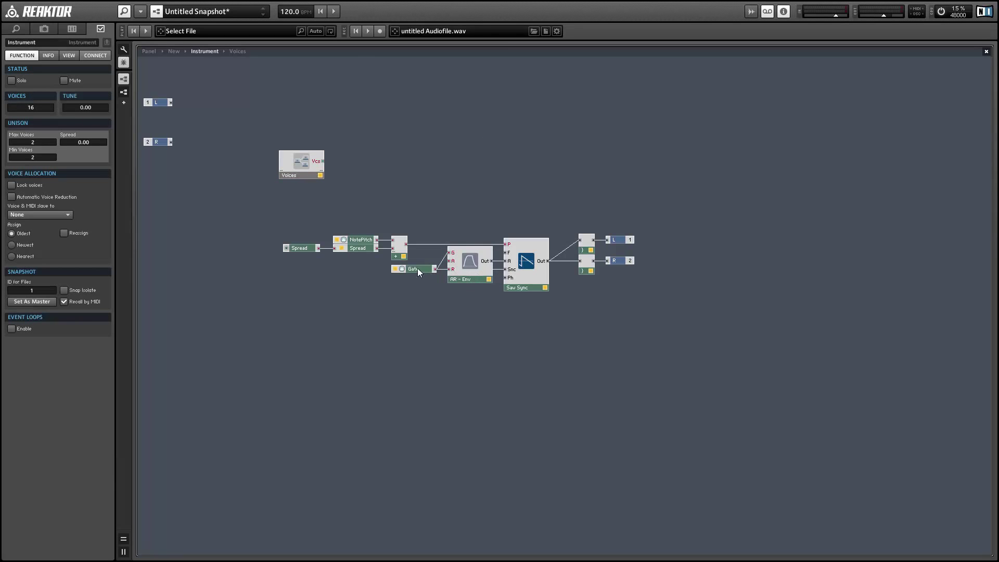
pyautogui.moveTo(346, 265); pyautogui.dragTo(279, 248)
pyautogui.moveTo(349, 270); pyautogui.dragTo(390, 338)
pyautogui.click(390, 338)
pyautogui.moveTo(374, 301)
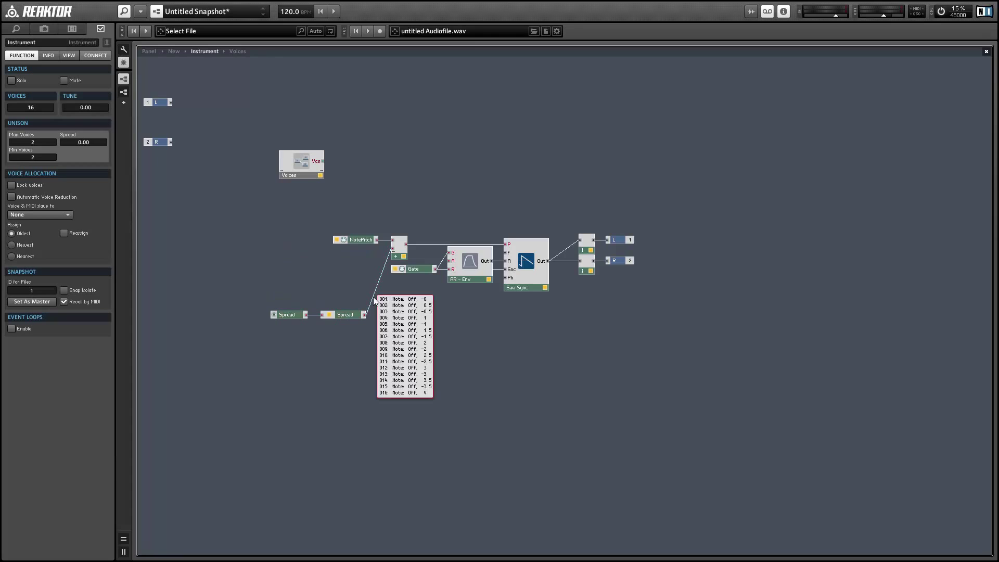
# - Add a Stereo Pan module and move the voice combiners and L/R outputs further right
pyautogui.rightClick(514, 328)
pyautogui.moveTo(536, 334)
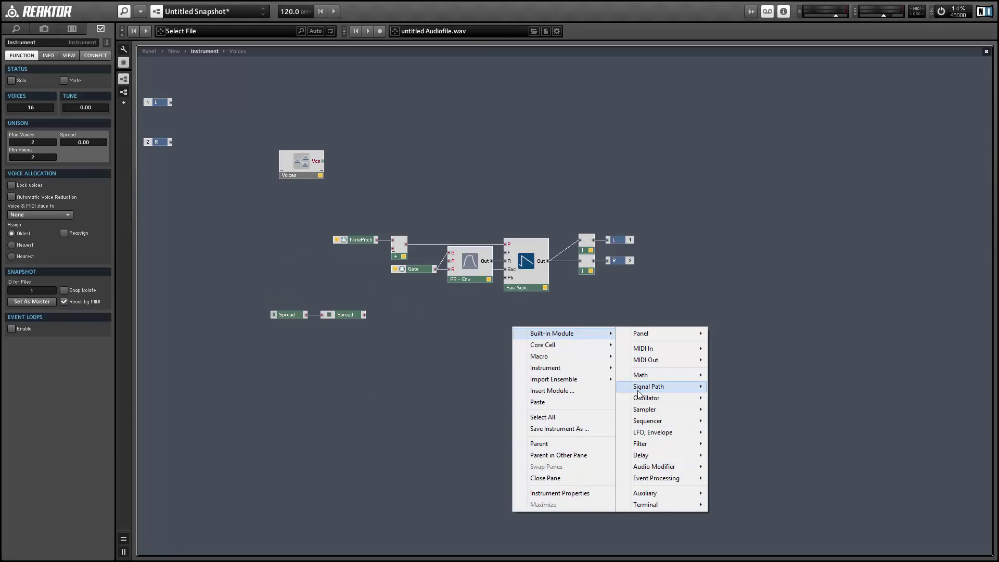
pyautogui.moveTo(639, 391)
pyautogui.click(737, 436)
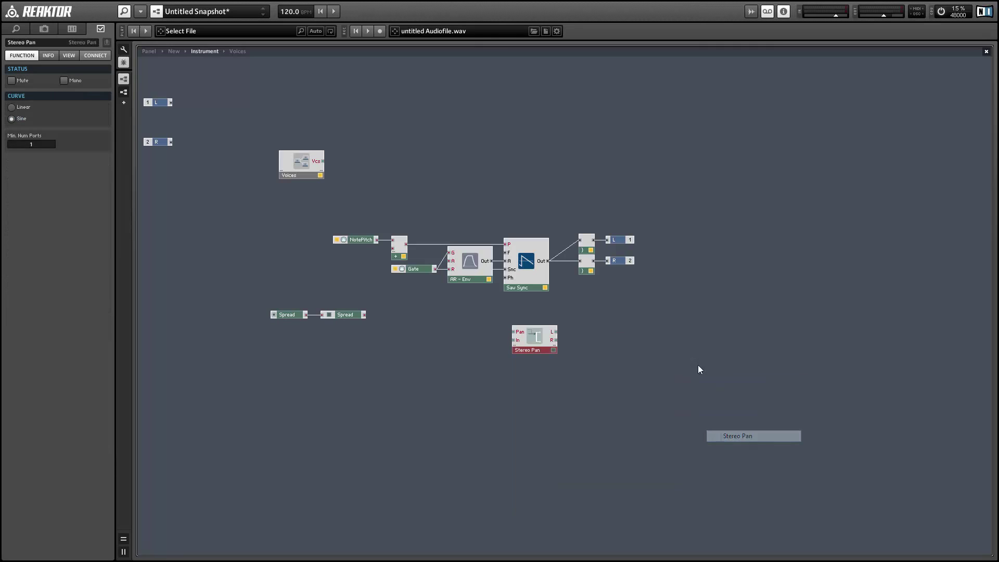
pyautogui.moveTo(584, 213); pyautogui.dragTo(724, 271)
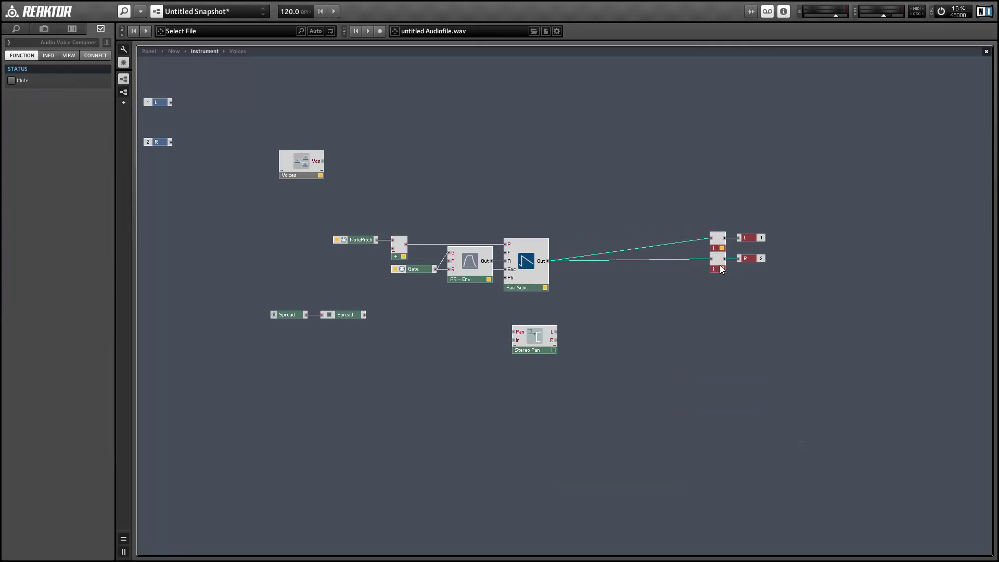
pyautogui.moveTo(293, 314)
pyautogui.mouseDown()
pyautogui.moveTo(336, 325)
pyautogui.moveTo(292, 323)
pyautogui.mouseUp()
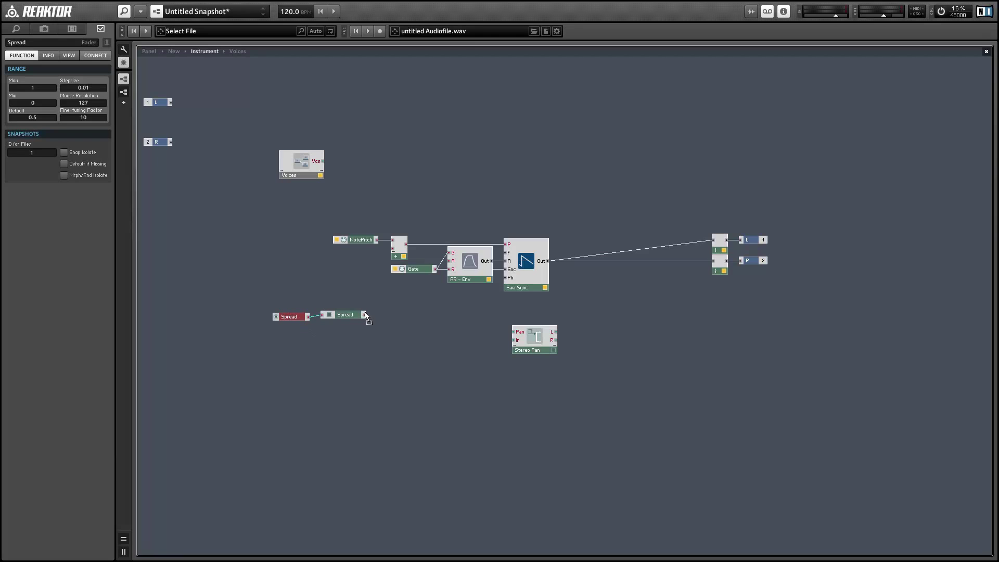
# - Wire Spread to Stereo Pan's Pan input, the saw into its In, and L/R to the combiners
pyautogui.moveTo(364, 314); pyautogui.dragTo(514, 332)
pyautogui.moveTo(292, 310); pyautogui.dragTo(496, 335)
pyautogui.moveTo(412, 313); pyautogui.dragTo(597, 216)
pyautogui.moveTo(548, 261); pyautogui.dragTo(578, 218)
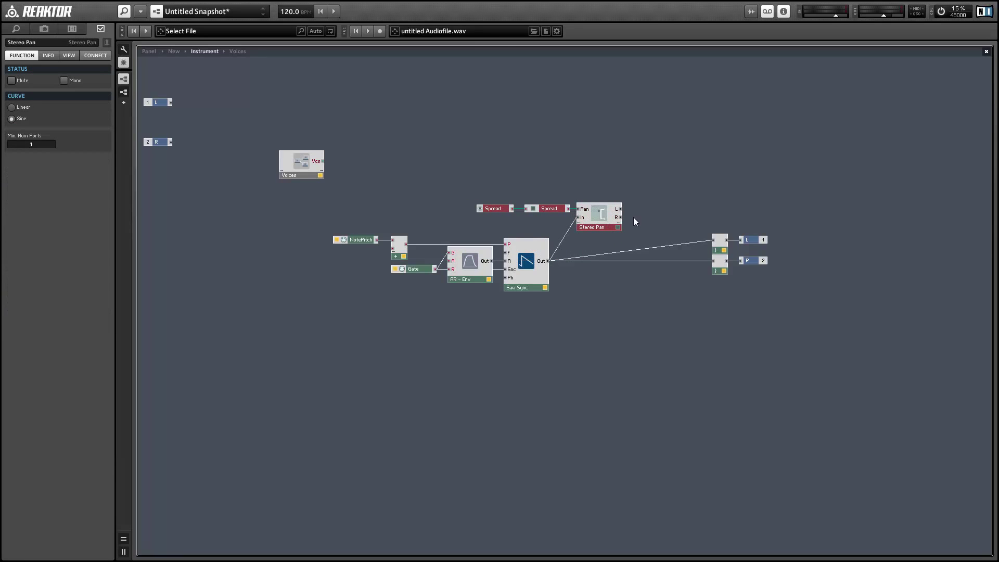
pyautogui.moveTo(695, 239); pyautogui.dragTo(620, 217)
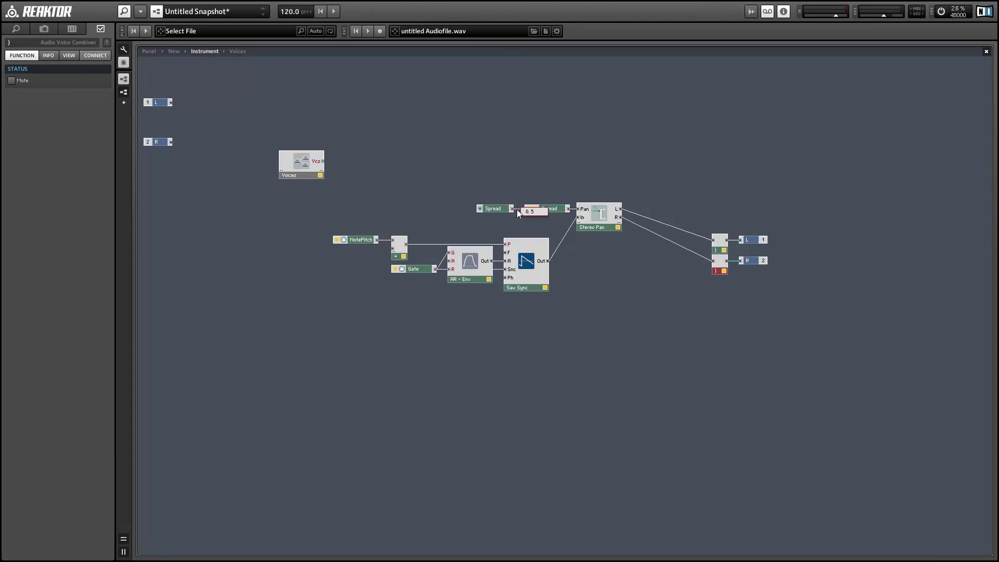
pyautogui.moveTo(576, 210)
# - Lower the instrument's output level and raise the Voices knob to 5 on the panel
pyautogui.moveTo(885, 17); pyautogui.dragTo(866, 17)
pyautogui.click(508, 179)
pyautogui.moveTo(462, 173); pyautogui.dragTo(551, 213)
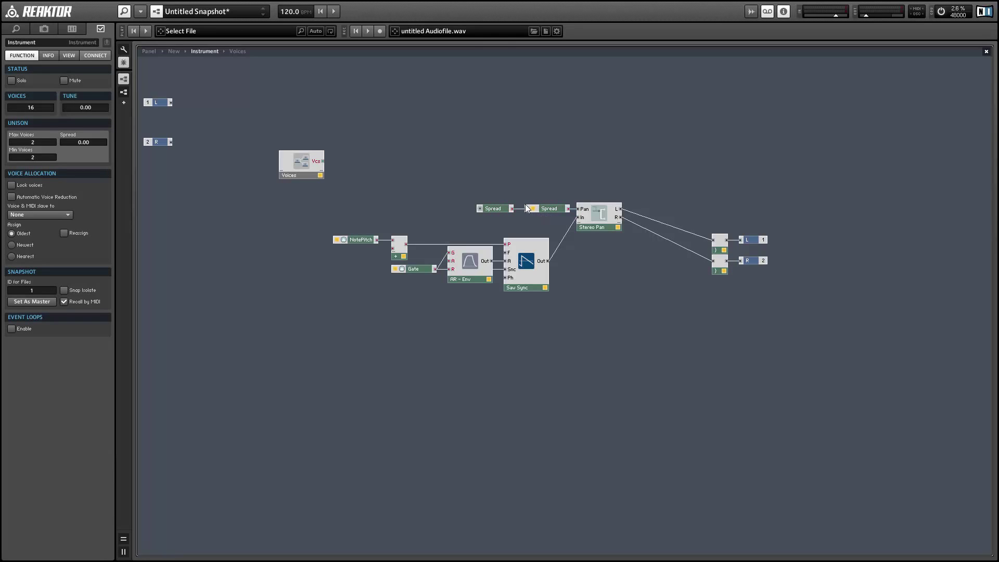
pyautogui.moveTo(481, 188); pyautogui.dragTo(545, 206)
pyautogui.click(149, 51)
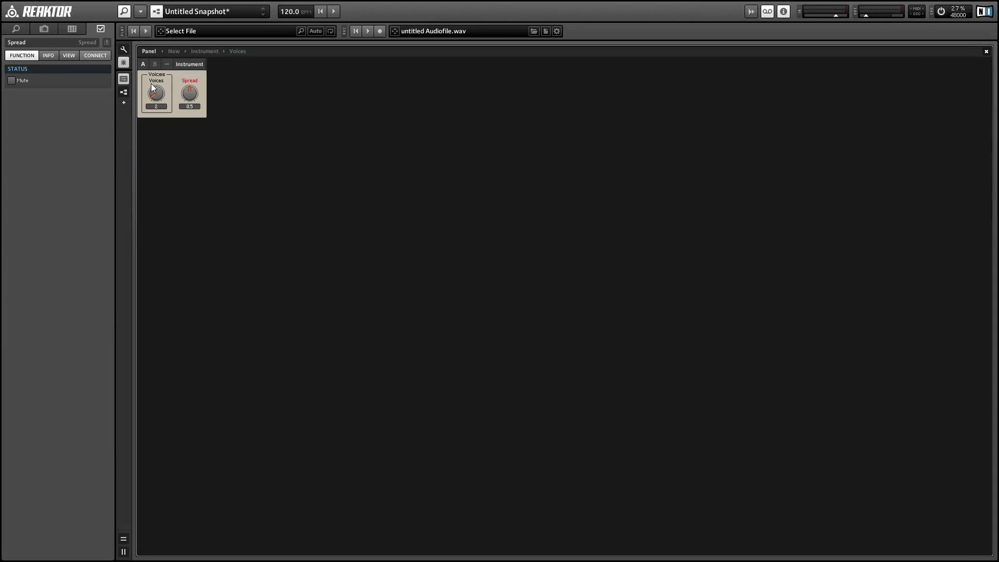
pyautogui.moveTo(159, 97); pyautogui.dragTo(168, 63)
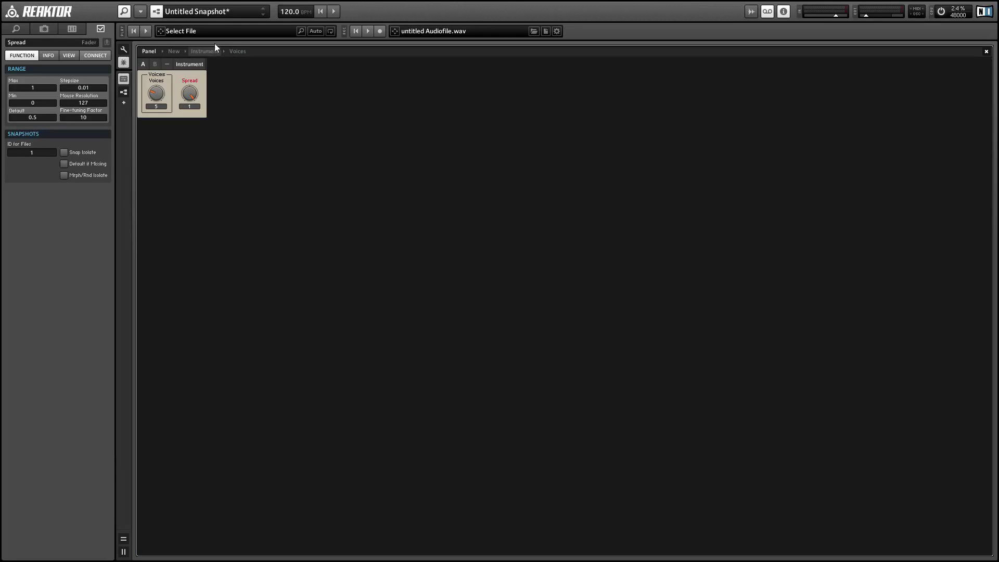
pyautogui.click(204, 51)
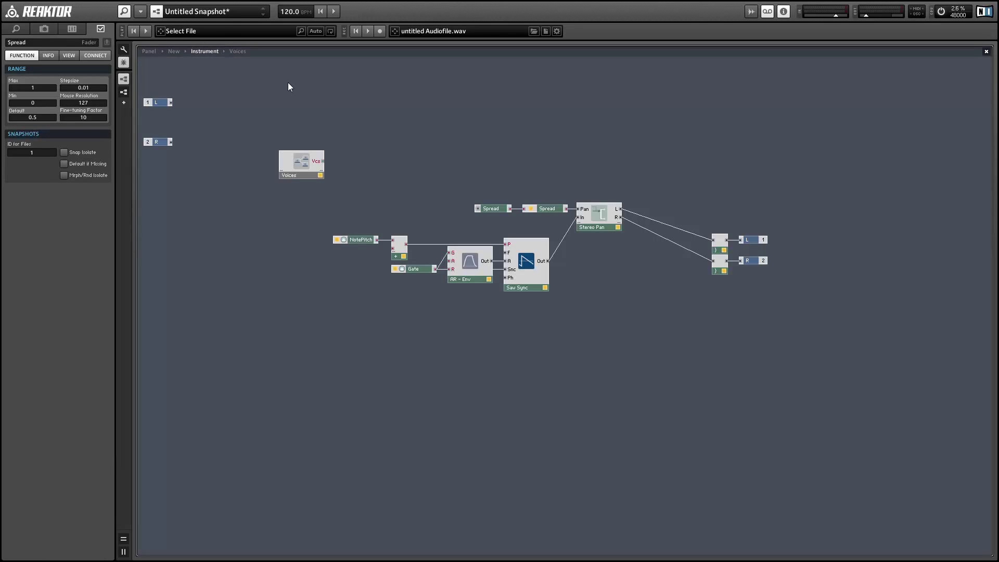
pyautogui.moveTo(571, 210)
pyautogui.moveTo(471, 182); pyautogui.dragTo(545, 213)
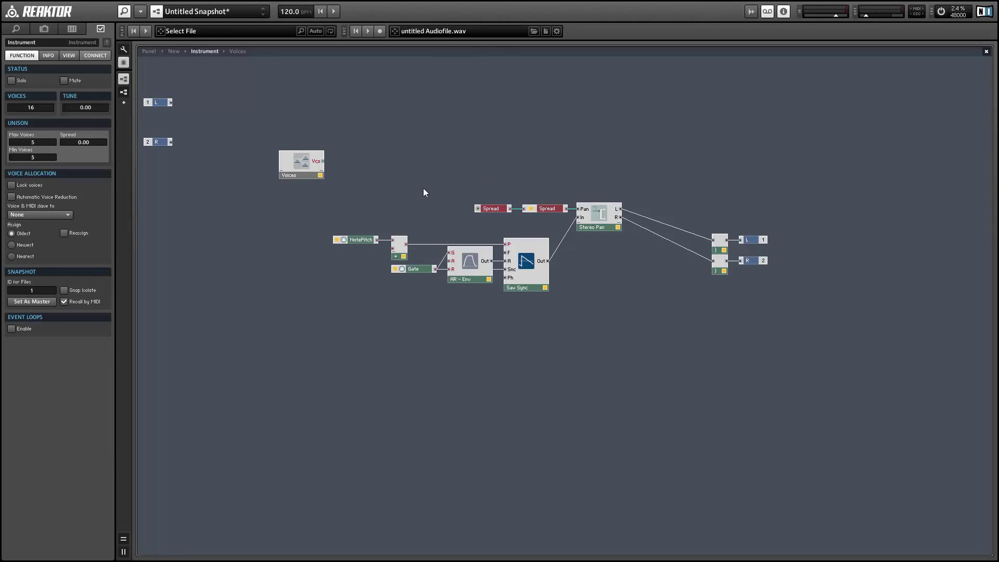
pyautogui.click(498, 215)
# - Add a 1-in/1-out macro named Spread and feed it the Voices Vcs output
pyautogui.rightClick(378, 140)
pyautogui.moveTo(410, 168)
pyautogui.click(534, 193)
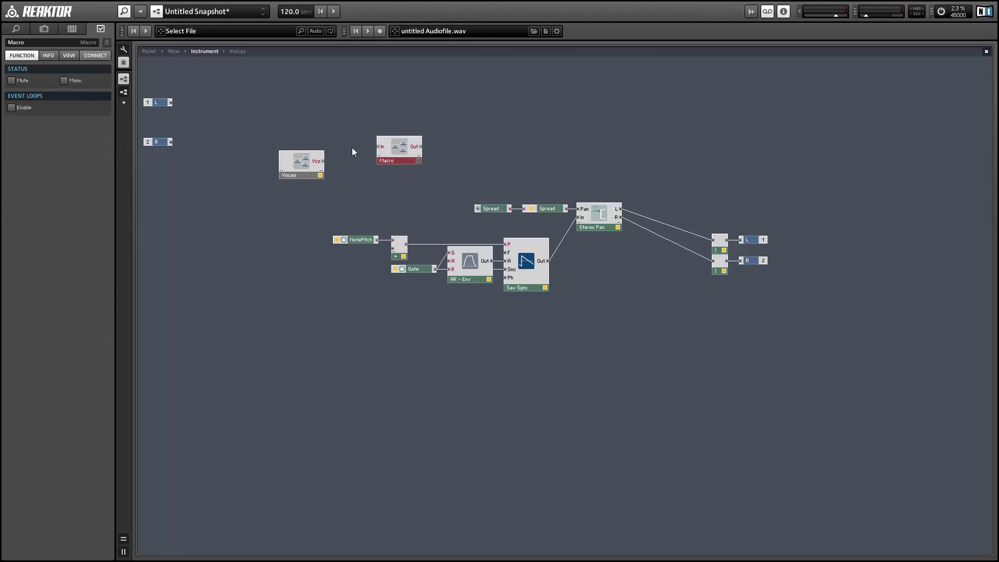
pyautogui.click(27, 41)
pyautogui.write('Spread')
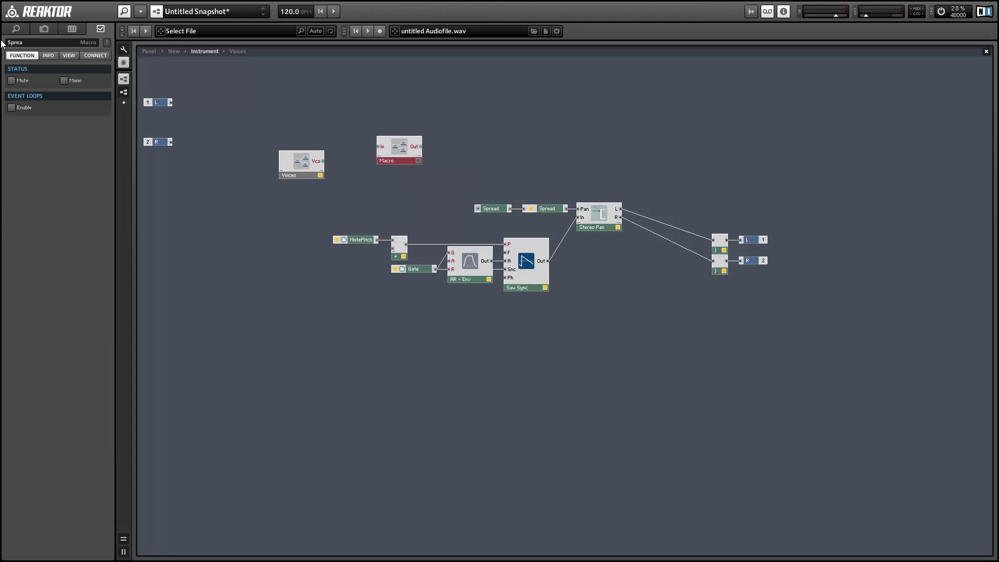
pyautogui.press('Return')
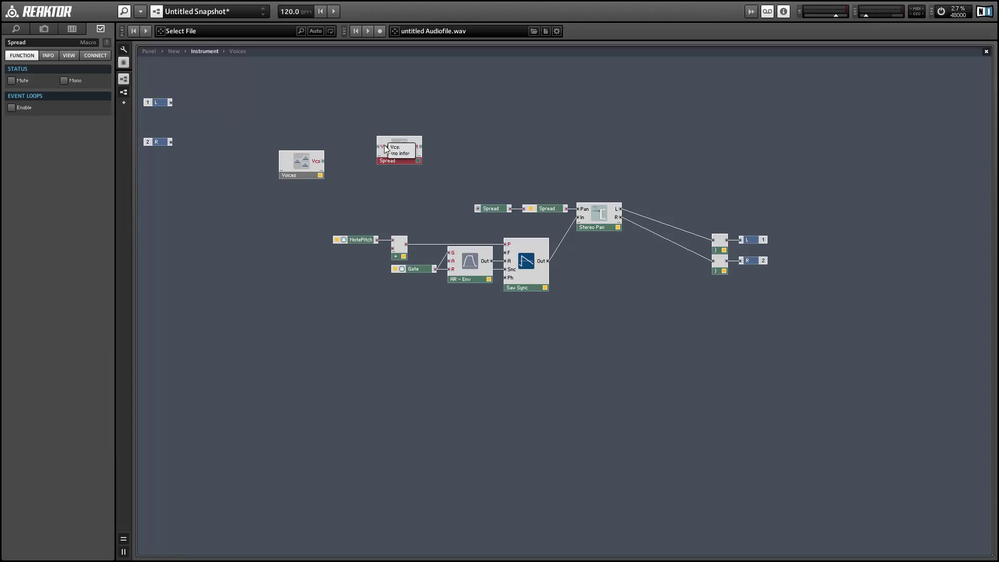
pyautogui.moveTo(322, 161); pyautogui.dragTo(356, 167)
# - Delete the old Spread knob and module, leaving the Spread macro selected
pyautogui.moveTo(442, 168); pyautogui.dragTo(599, 252)
pyautogui.press('Delete')
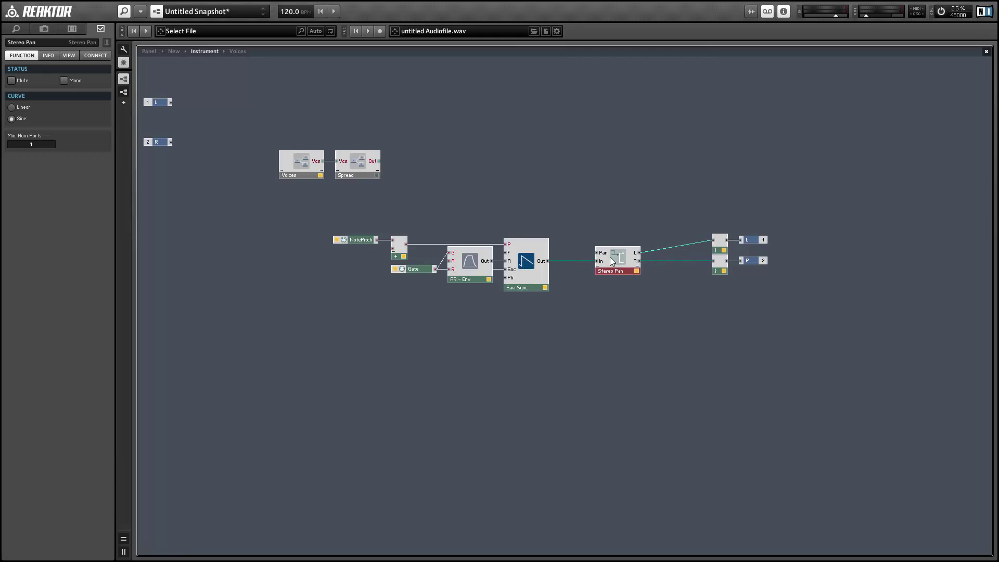
pyautogui.click(362, 173)
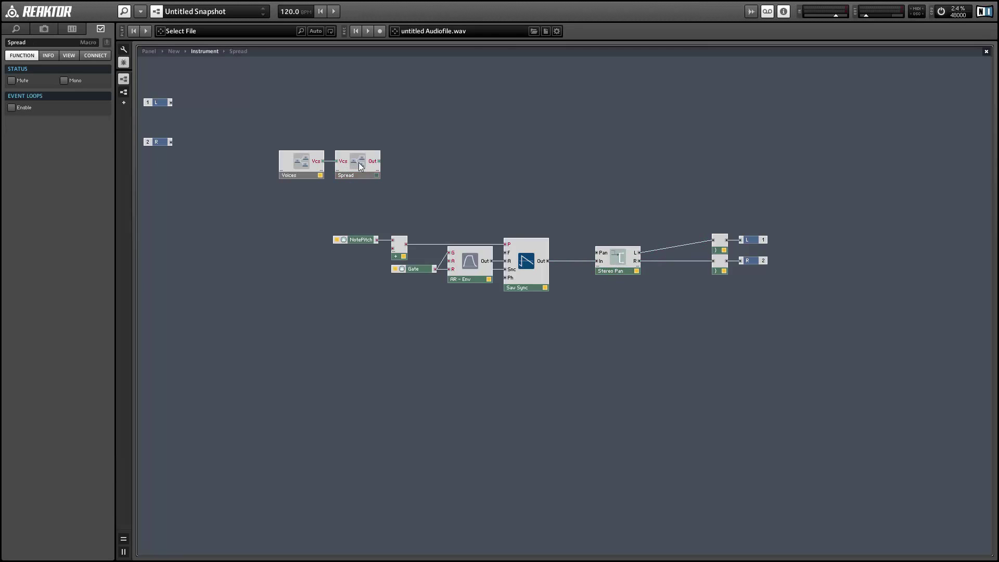
# - Inside the Spread macro, add a Subtract module computing Vcs minus a constant 1
pyautogui.doubleClick(362, 176)
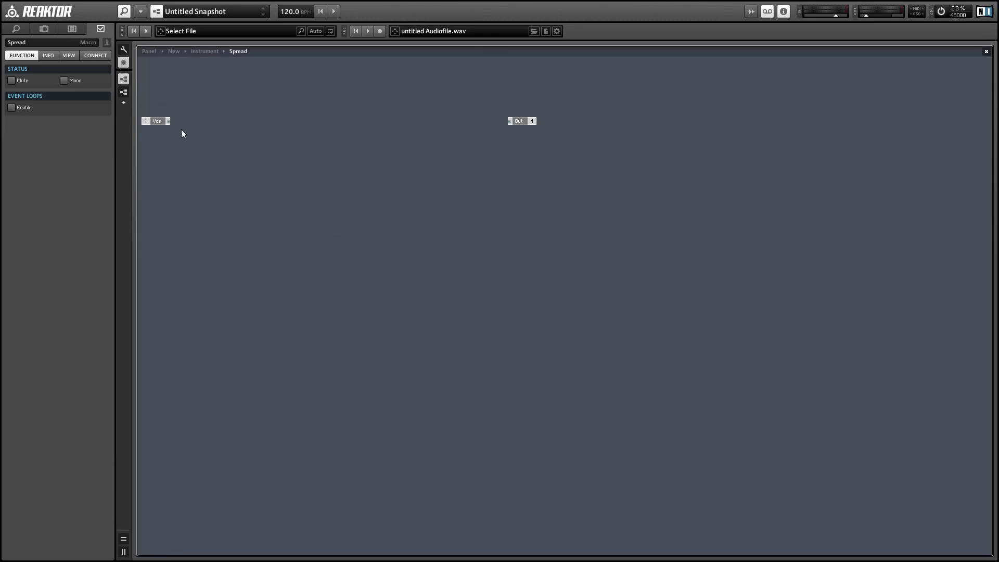
pyautogui.moveTo(156, 123); pyautogui.dragTo(267, 153)
pyautogui.rightClick(311, 150)
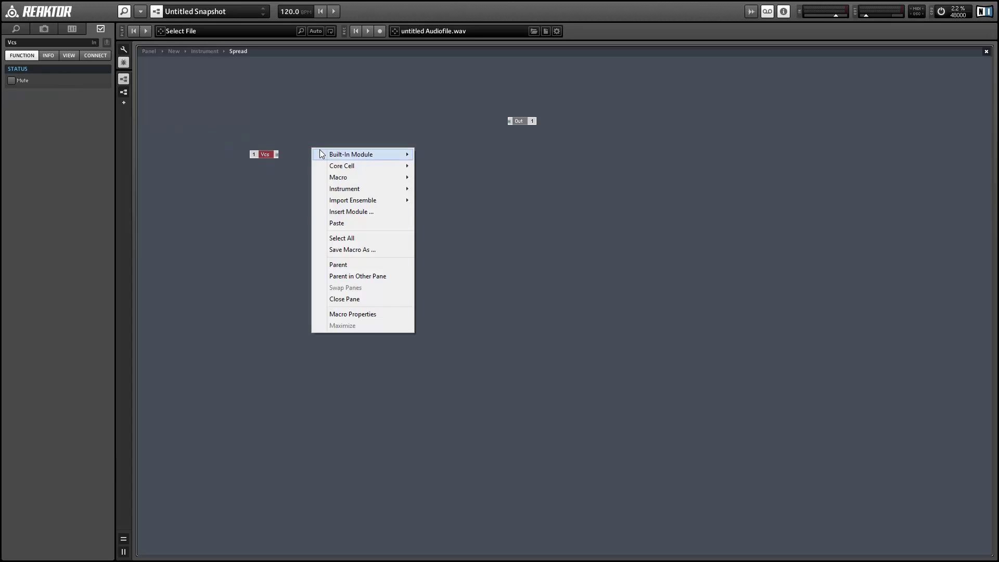
pyautogui.moveTo(336, 154)
pyautogui.moveTo(448, 200)
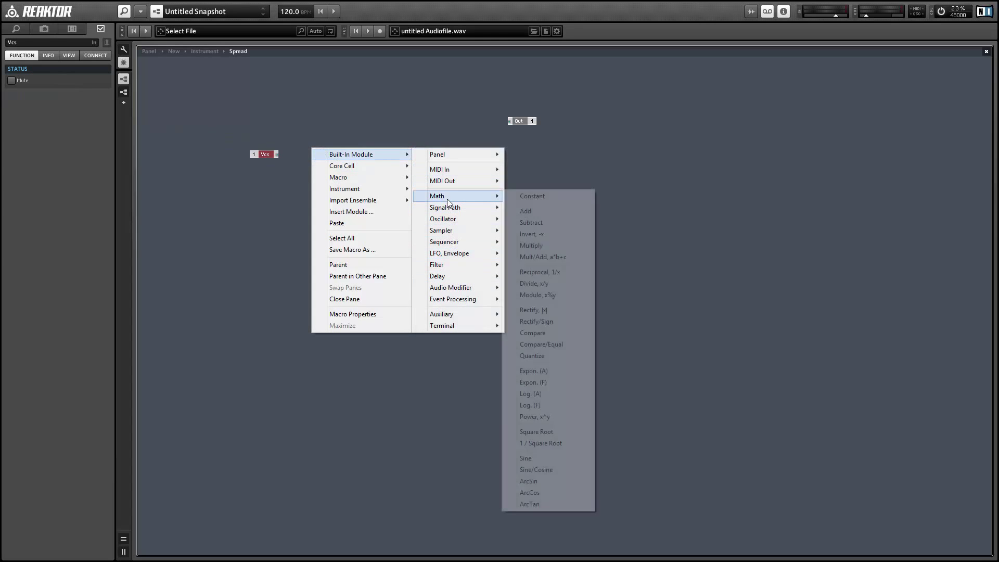
pyautogui.click(551, 222)
pyautogui.moveTo(277, 155); pyautogui.dragTo(311, 151)
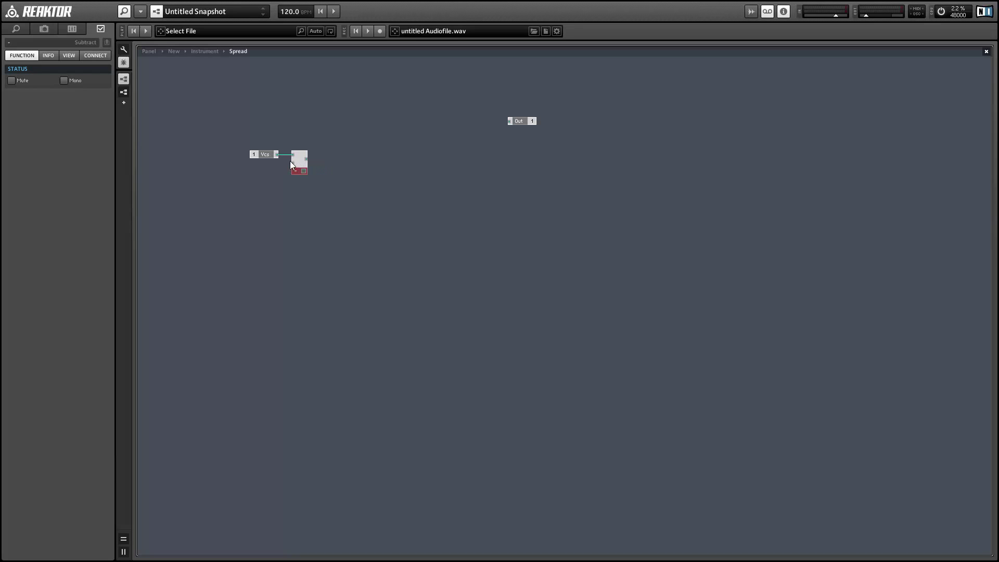
pyautogui.rightClick(293, 163)
pyautogui.click(307, 180)
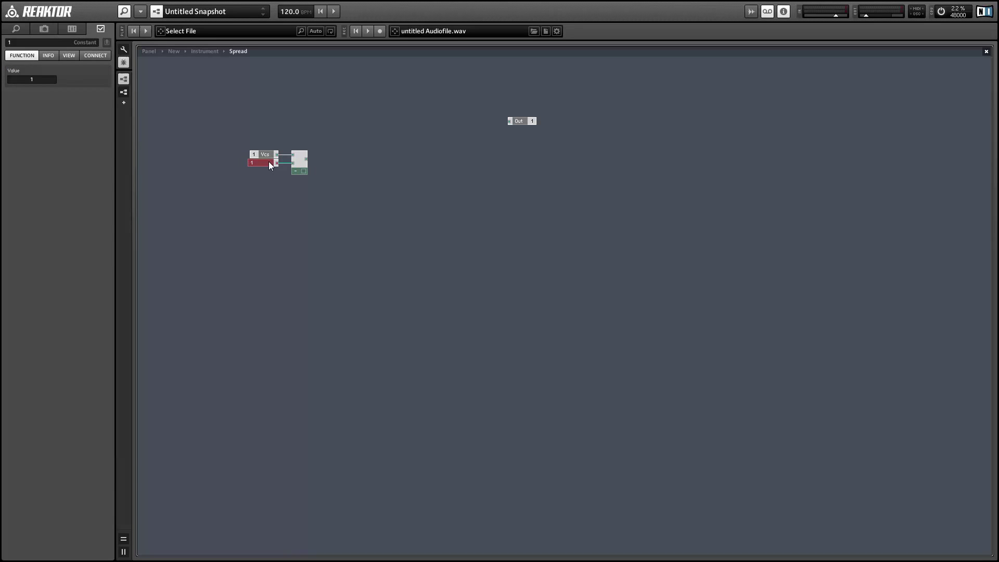
# - Add a Knob control inside the Spread macro
pyautogui.rightClick(323, 105)
pyautogui.moveTo(335, 110)
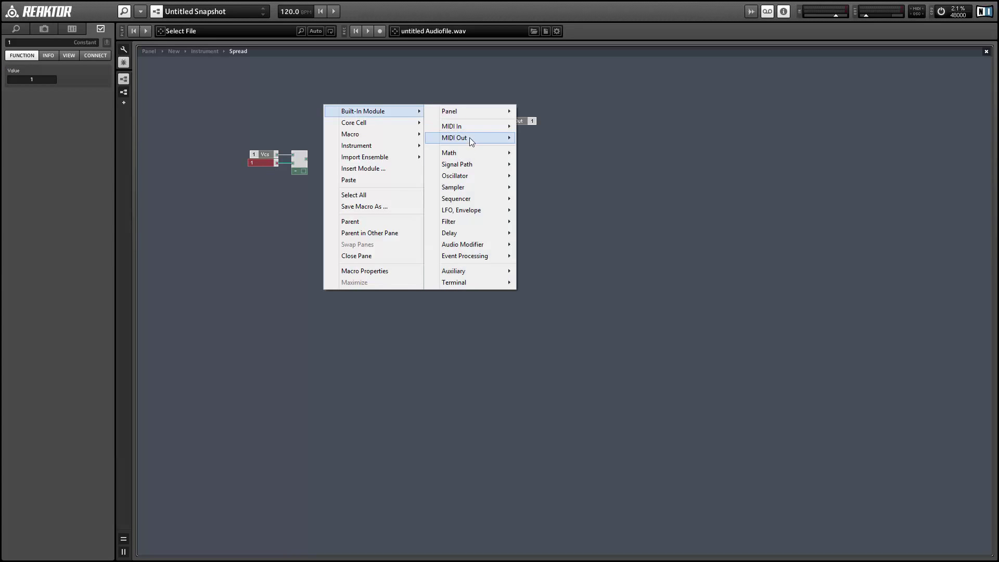
pyautogui.moveTo(471, 154)
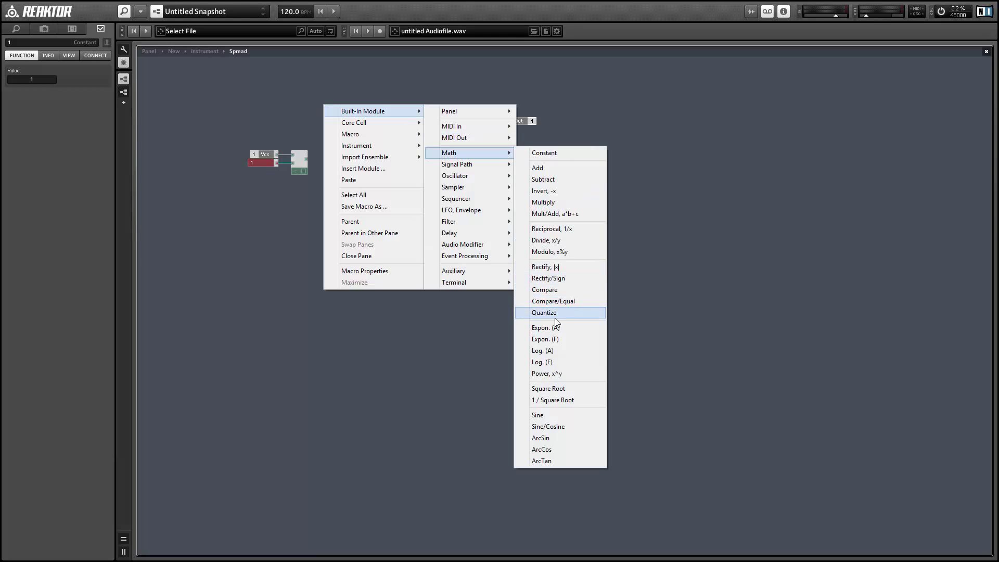
pyautogui.moveTo(483, 112)
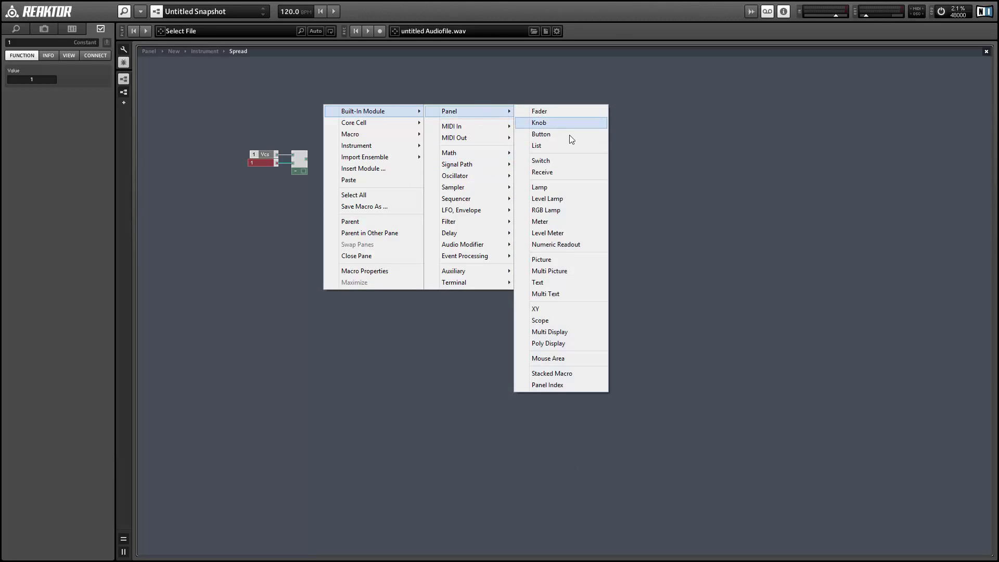
pyautogui.click(567, 125)
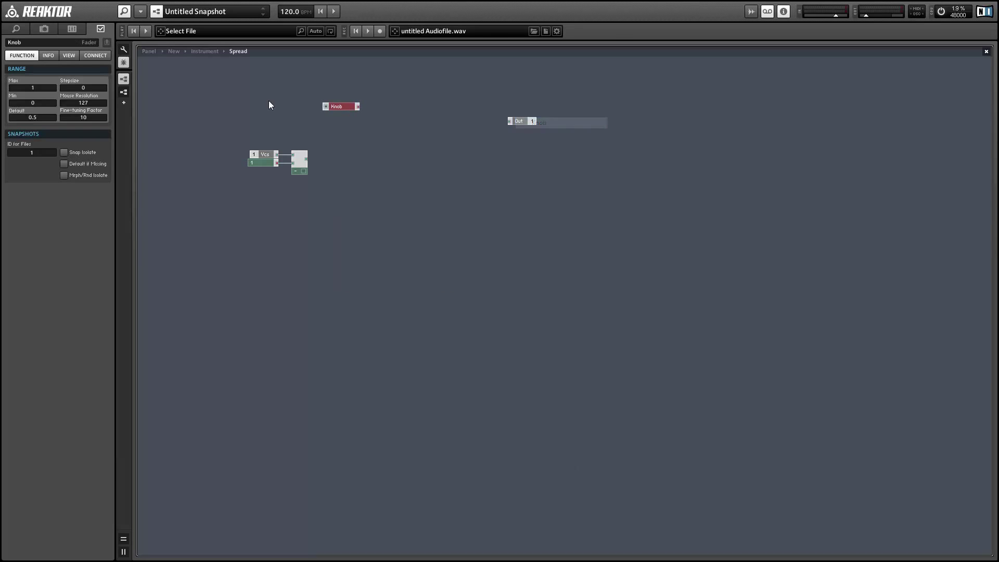
# - Rename the new knob to Stereo and move it down and left
pyautogui.doubleClick(10, 42)
pyautogui.write('Stereo')
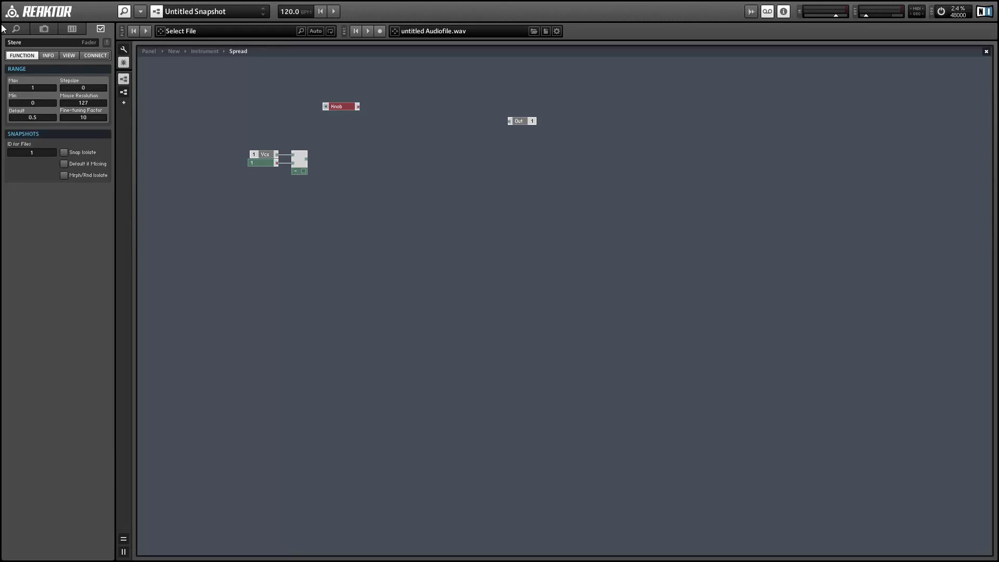
pyautogui.press('Return')
pyautogui.moveTo(339, 106); pyautogui.dragTo(287, 123)
# - Add a Divide module taking the Stereo knob and the Subtract result
pyautogui.rightClick(354, 113)
pyautogui.moveTo(401, 119)
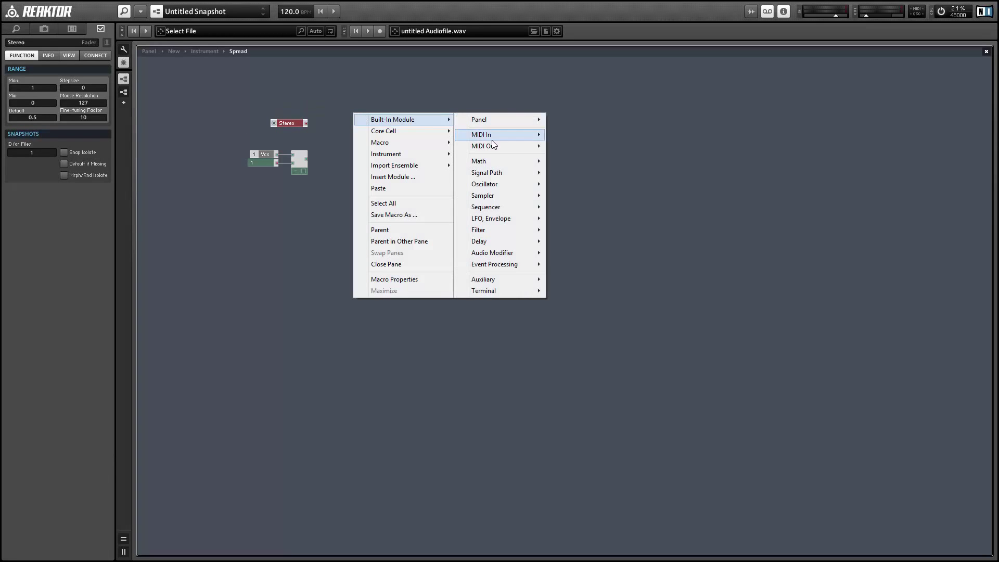
pyautogui.moveTo(498, 163)
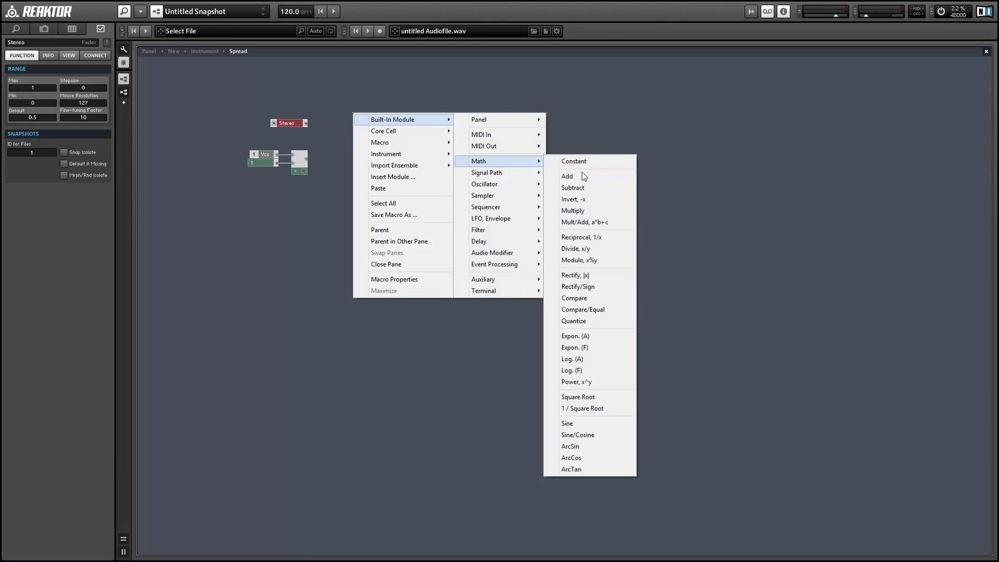
pyautogui.click(606, 248)
pyautogui.moveTo(305, 123)
pyautogui.mouseDown()
pyautogui.moveTo(354, 115)
pyautogui.moveTo(308, 116)
pyautogui.mouseUp()
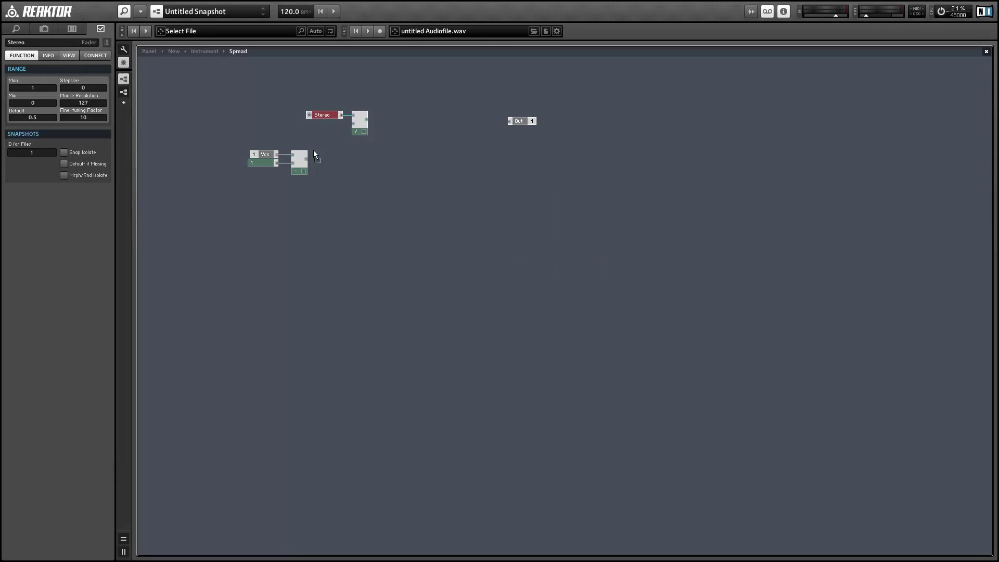
pyautogui.moveTo(306, 159); pyautogui.dragTo(366, 164)
pyautogui.keyDown('shift'); pyautogui.click(364, 125); pyautogui.keyUp('shift')
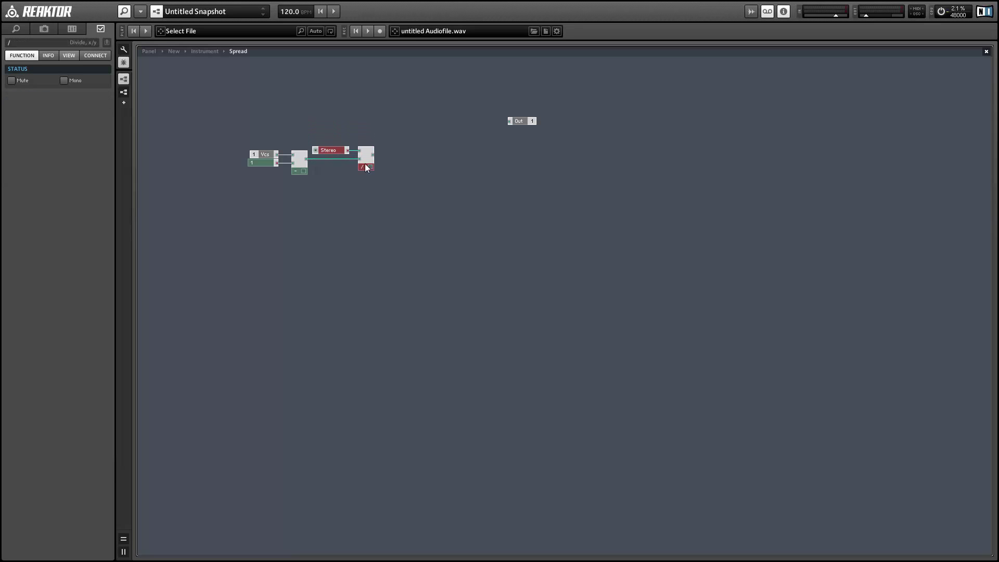
pyautogui.click(346, 183)
# - Add a Multiply module fed by the Divide output, with a constant 2 on its lower input
pyautogui.rightClick(438, 137)
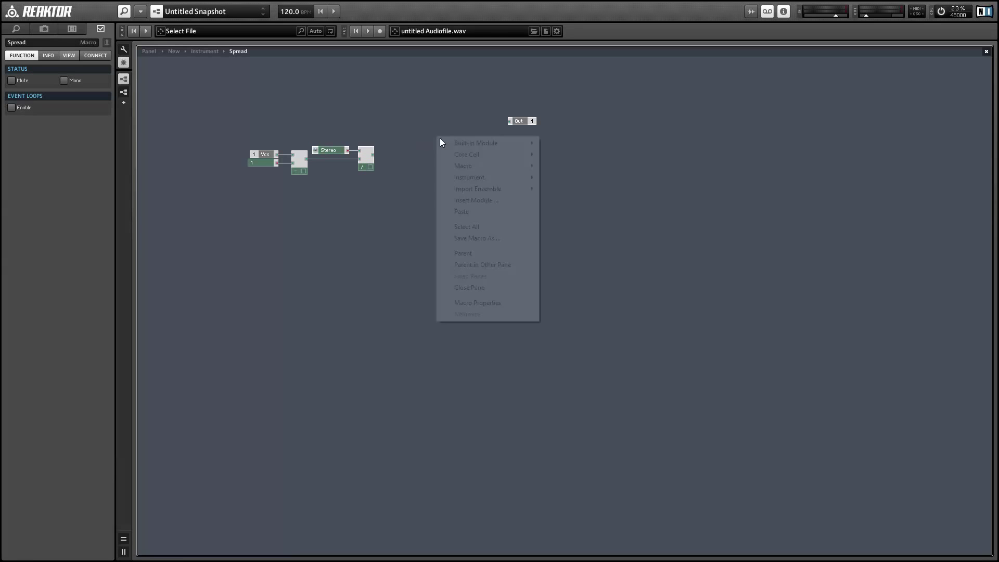
pyautogui.moveTo(568, 186)
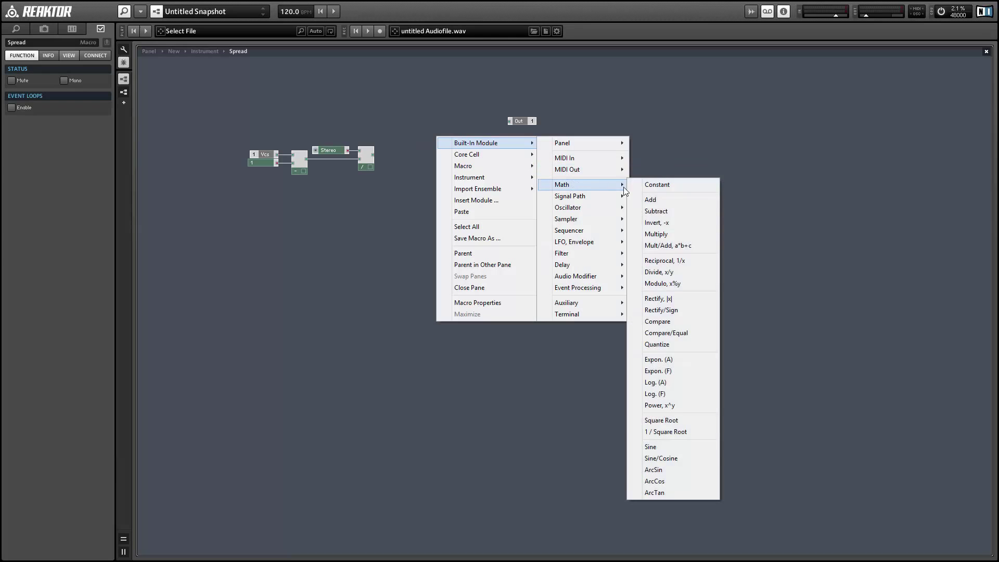
pyautogui.click(666, 234)
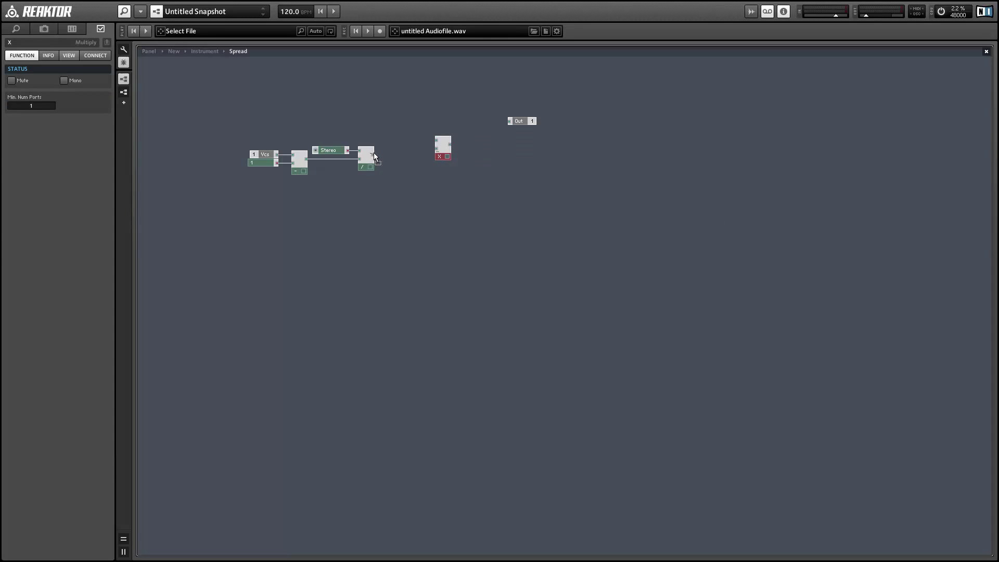
pyautogui.moveTo(373, 154); pyautogui.dragTo(436, 139)
pyautogui.rightClick(390, 163)
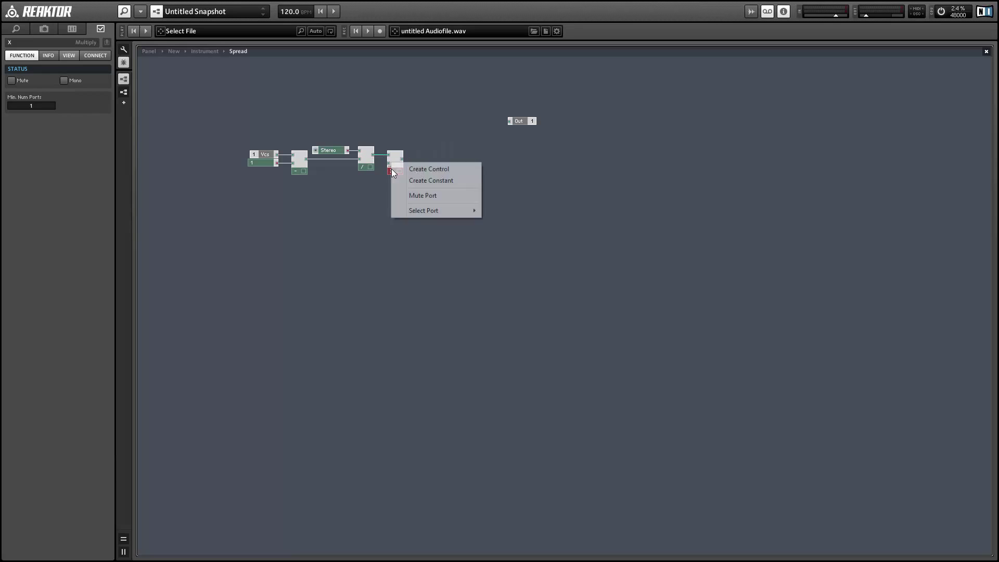
pyautogui.click(397, 181)
pyautogui.moveTo(364, 162); pyautogui.dragTo(326, 163)
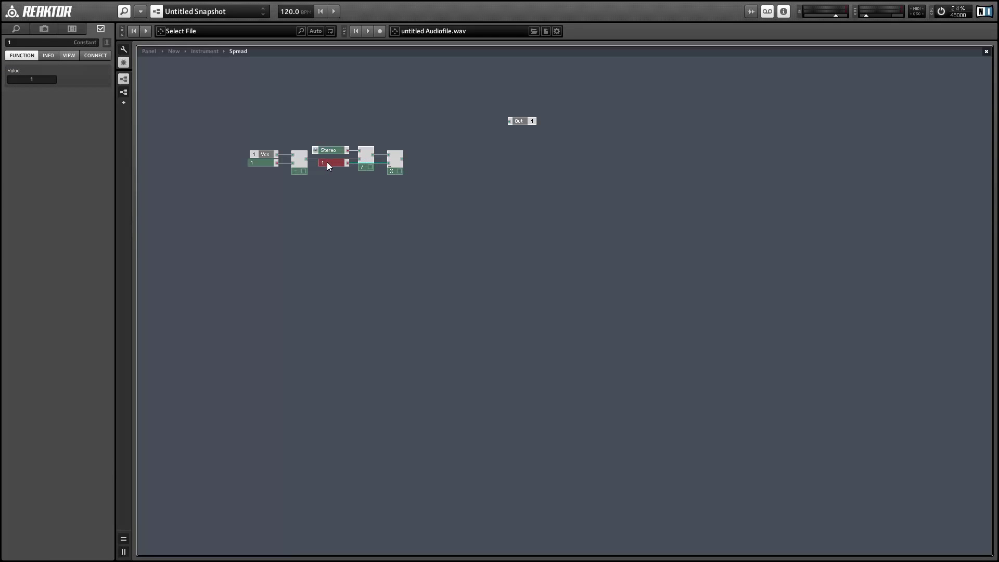
pyautogui.click(39, 79)
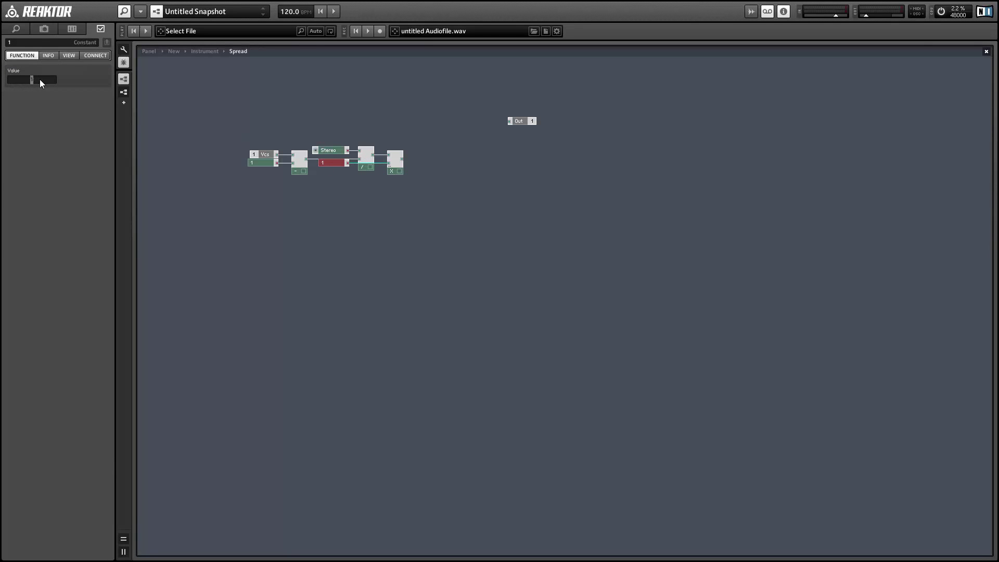
pyautogui.press('Return')
pyautogui.click(394, 171)
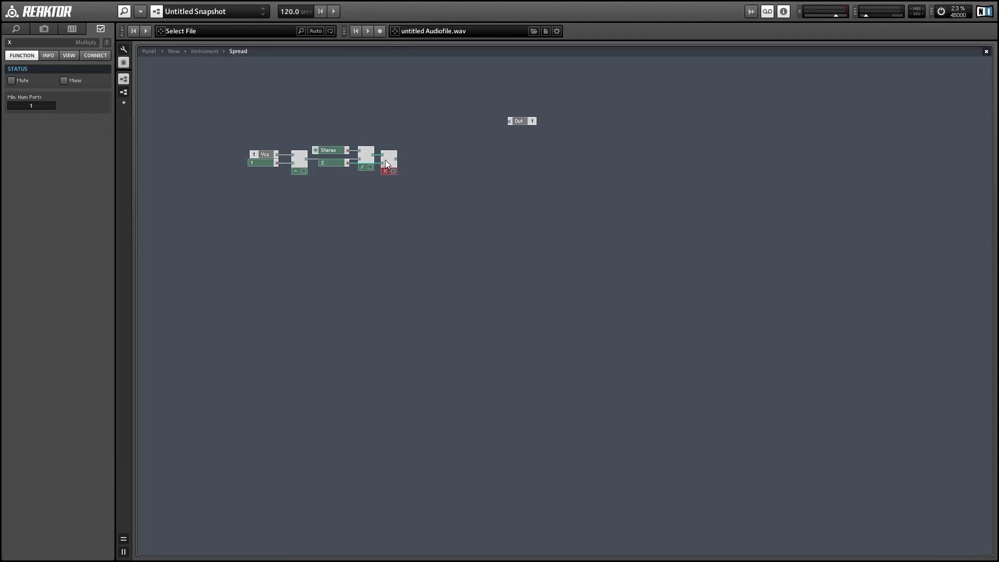
# - Route the Multiply result through a new Unison Spread module into Out, then return to the Instrument level
pyautogui.rightClick(480, 111)
pyautogui.moveTo(515, 118)
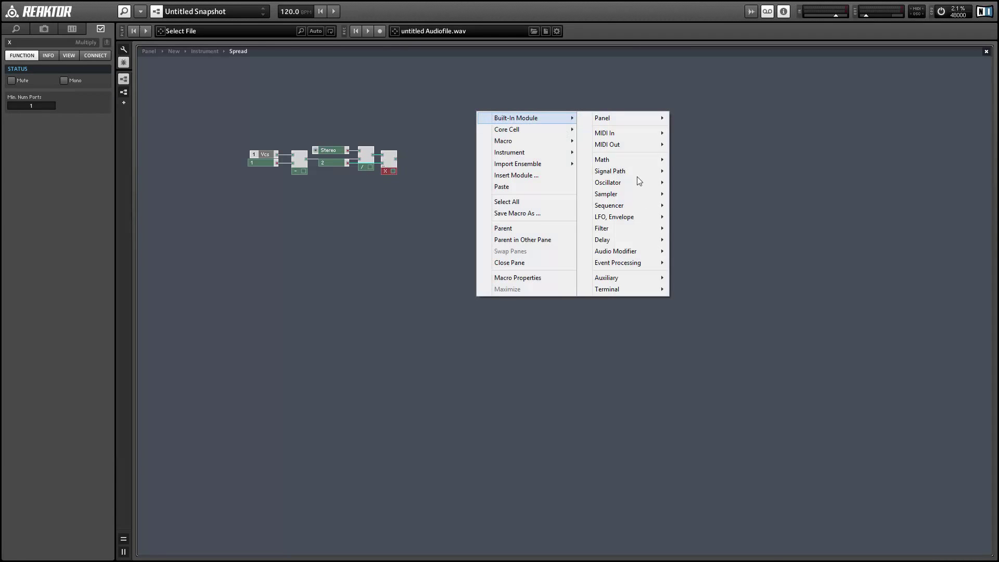
pyautogui.moveTo(625, 277)
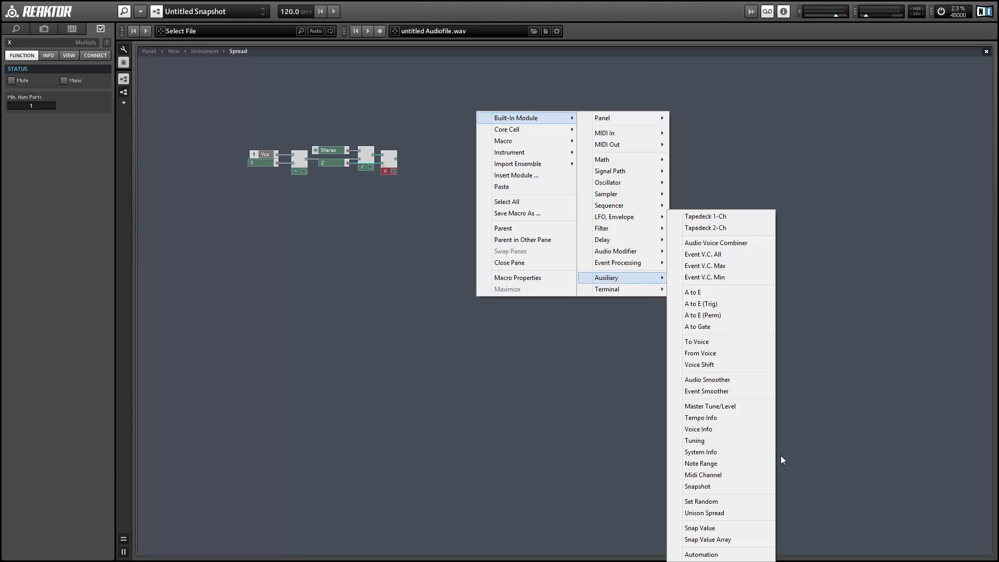
pyautogui.click(734, 514)
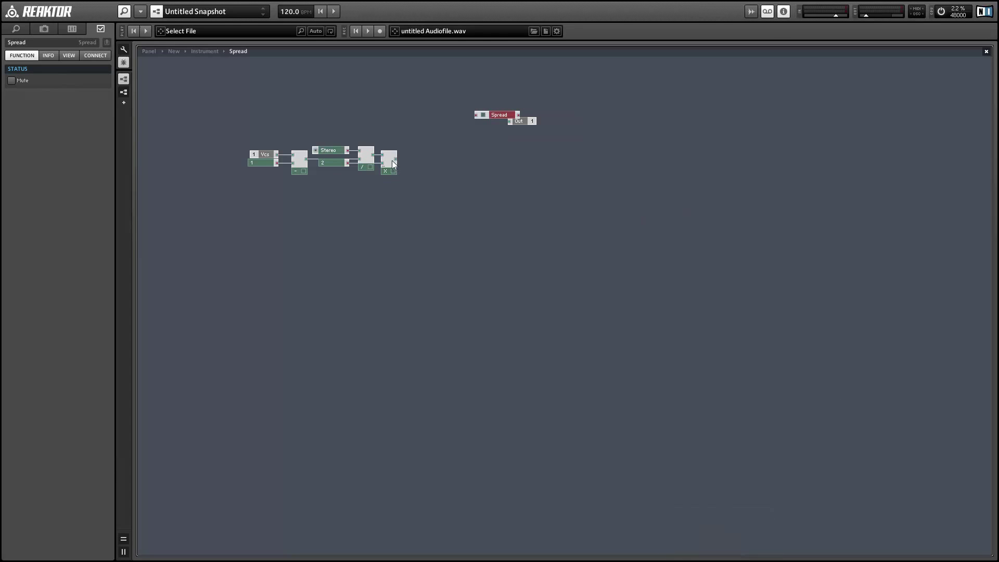
pyautogui.moveTo(394, 159); pyautogui.dragTo(451, 159)
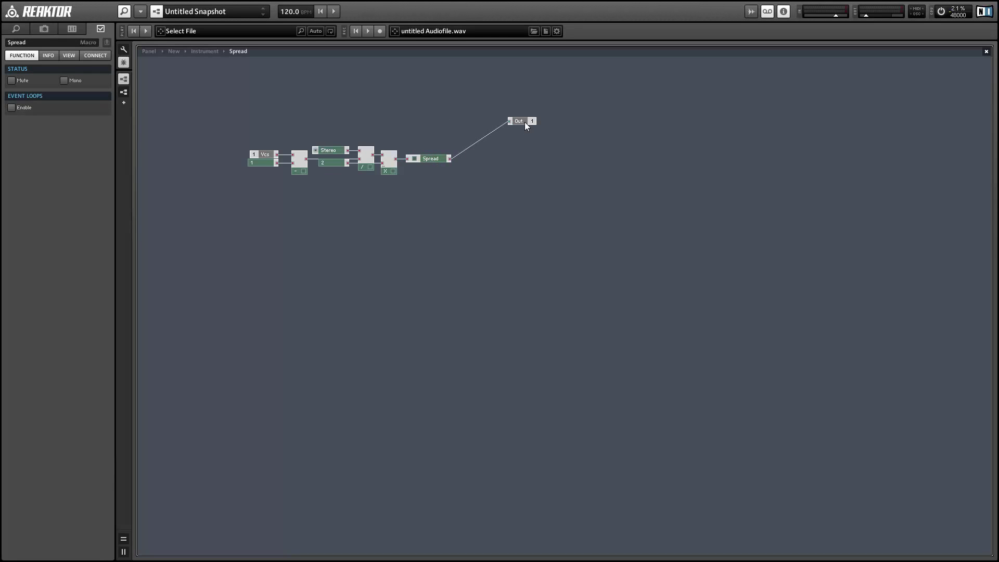
pyautogui.moveTo(526, 125); pyautogui.dragTo(484, 160)
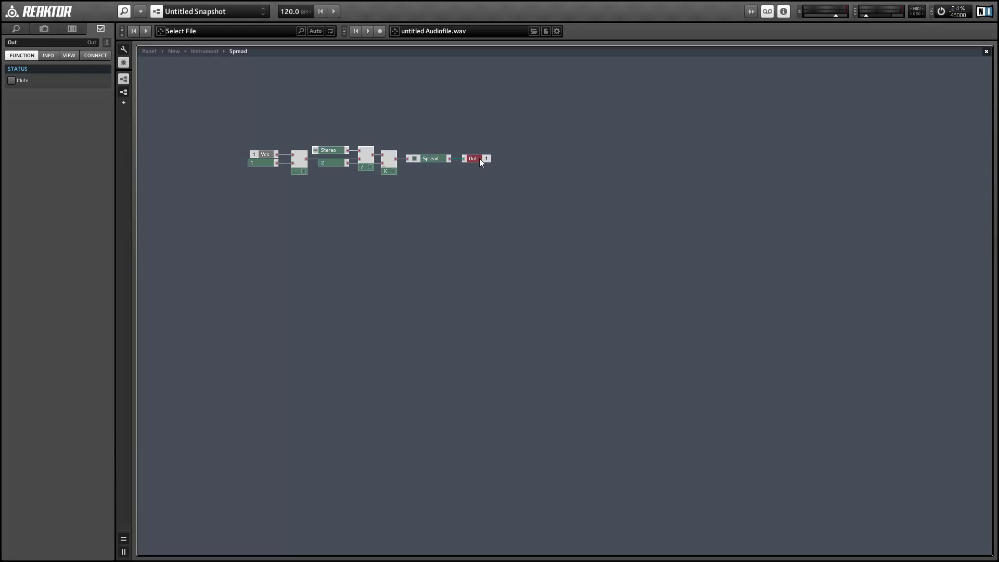
pyautogui.doubleClick(417, 130)
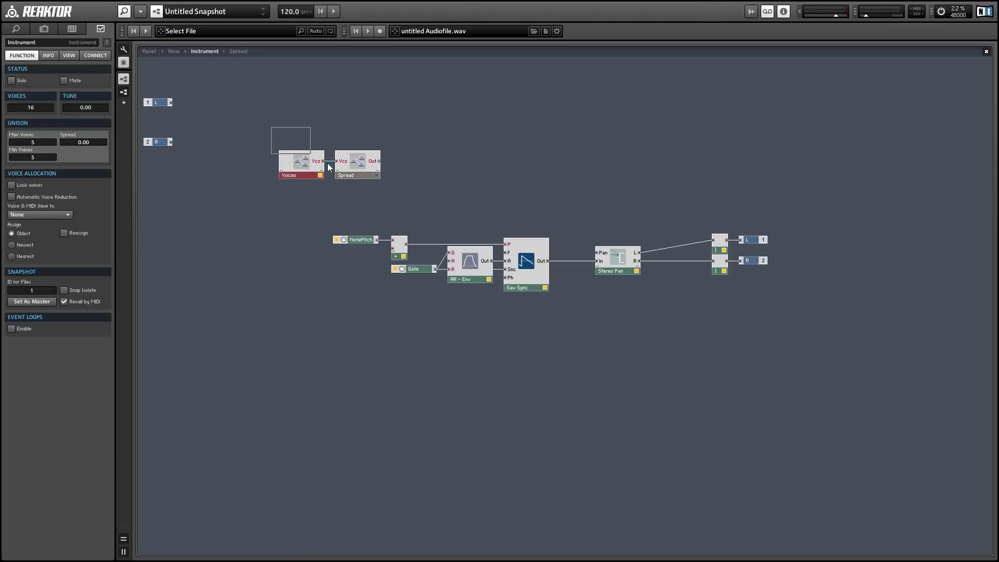
# - Connect the Spread macro output to Stereo Pan's Pan input and check the per-voice pan values
pyautogui.click(308, 139)
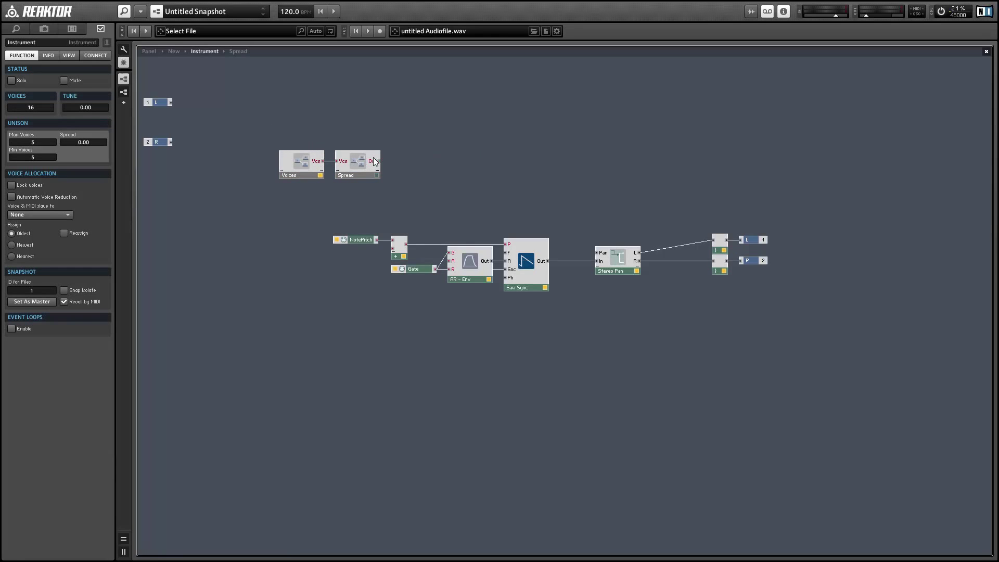
pyautogui.moveTo(374, 159); pyautogui.dragTo(597, 252)
pyautogui.moveTo(434, 186)
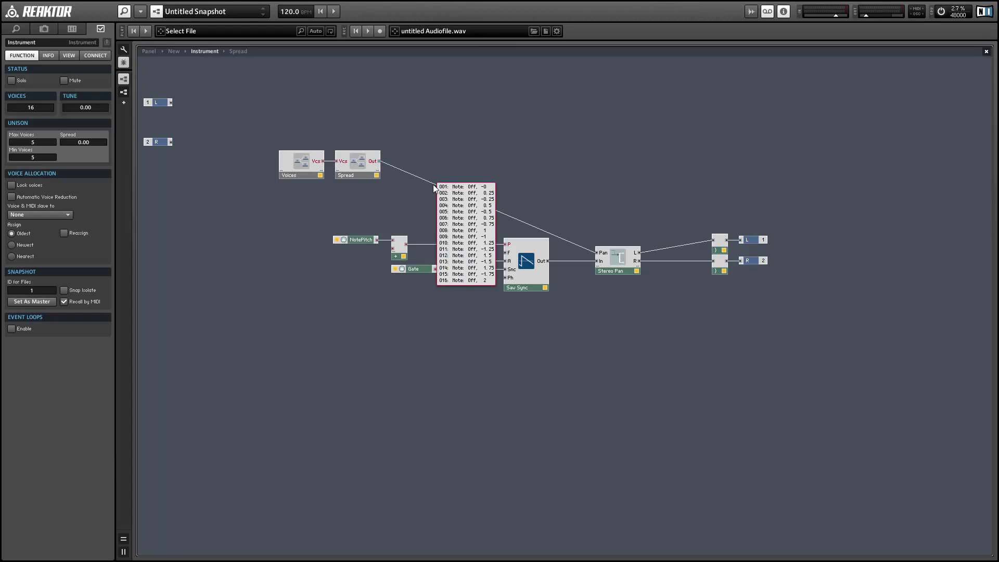
# - In panel edit mode, move the Voices knob out from under Spread to sit beside it
pyautogui.click(144, 50)
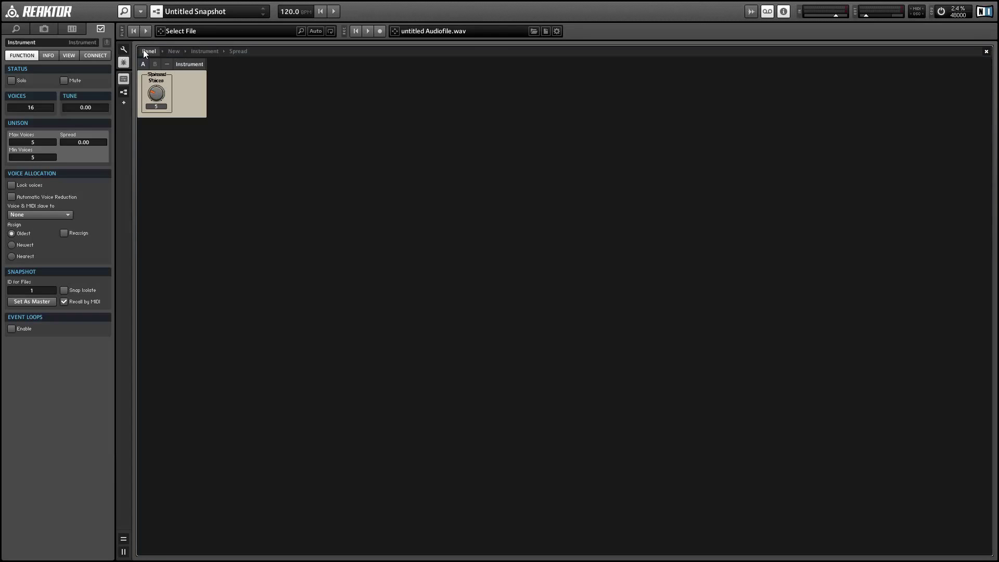
pyautogui.click(124, 48)
pyautogui.moveTo(159, 94); pyautogui.dragTo(229, 78)
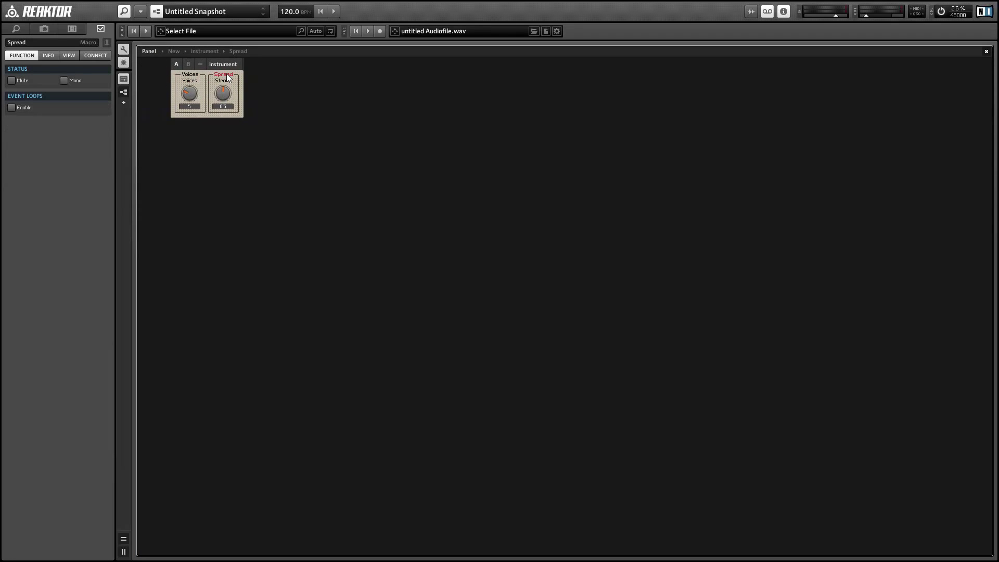
pyautogui.click(123, 50)
# - Turn the Spread Stereo knob up to 1 and return to the Instrument structure
pyautogui.moveTo(190, 96); pyautogui.dragTo(183, 67)
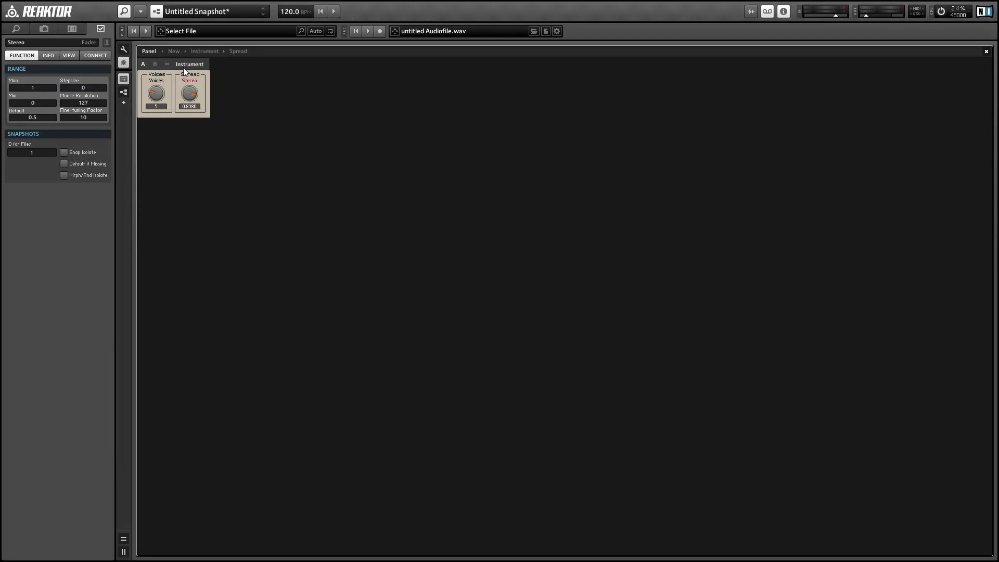
pyautogui.click(238, 52)
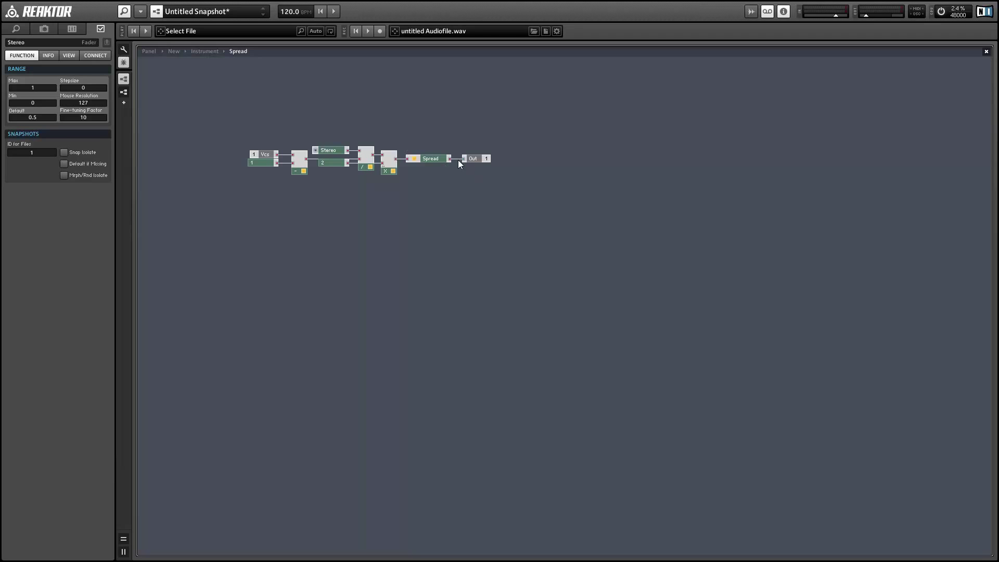
pyautogui.moveTo(454, 157)
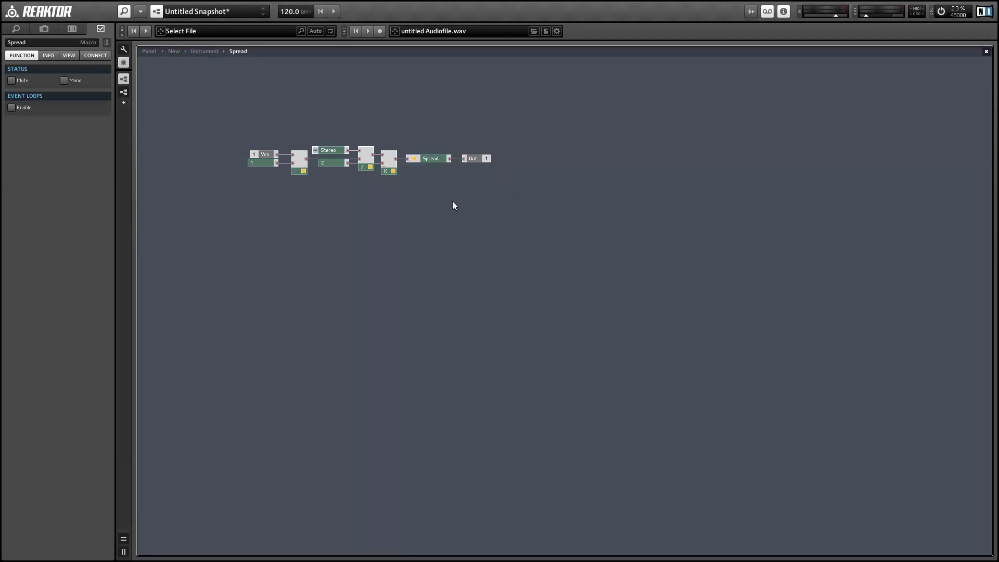
pyautogui.doubleClick(459, 196)
pyautogui.moveTo(576, 242)
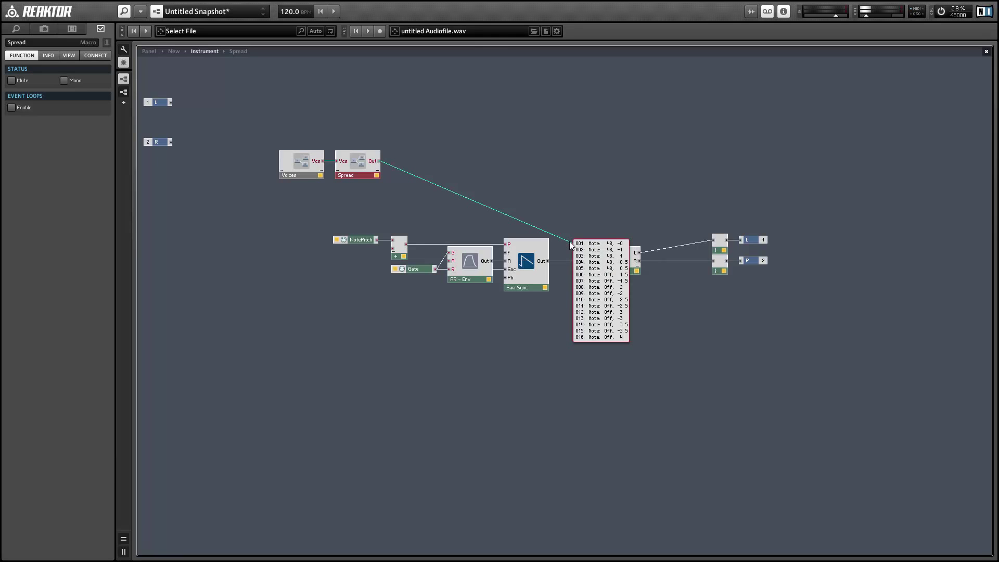
# - Set the Voices knob to 15 and check the Spread wire's pan values spread evenly between -1 and 1
pyautogui.click(150, 51)
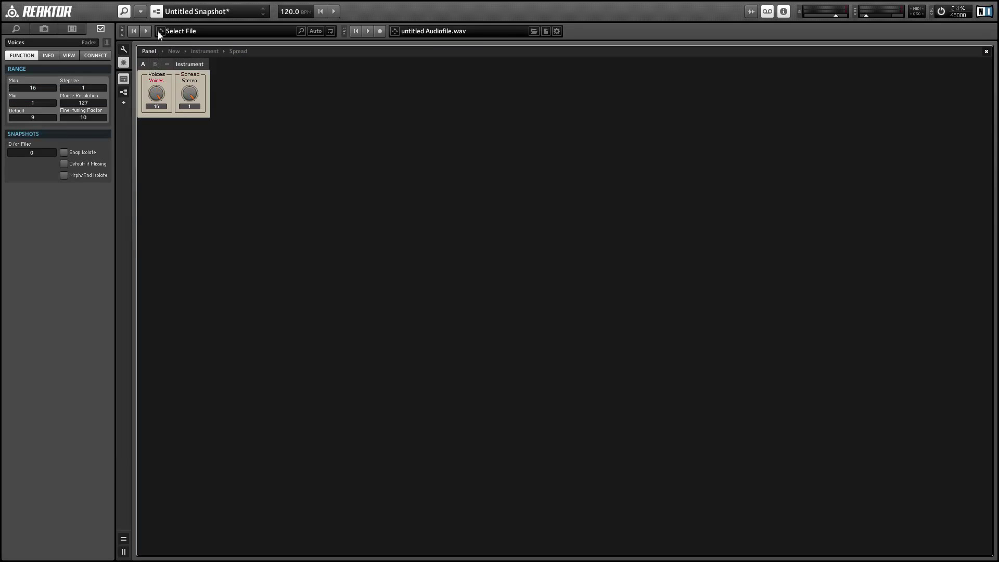
pyautogui.click(235, 50)
pyautogui.doubleClick(461, 197)
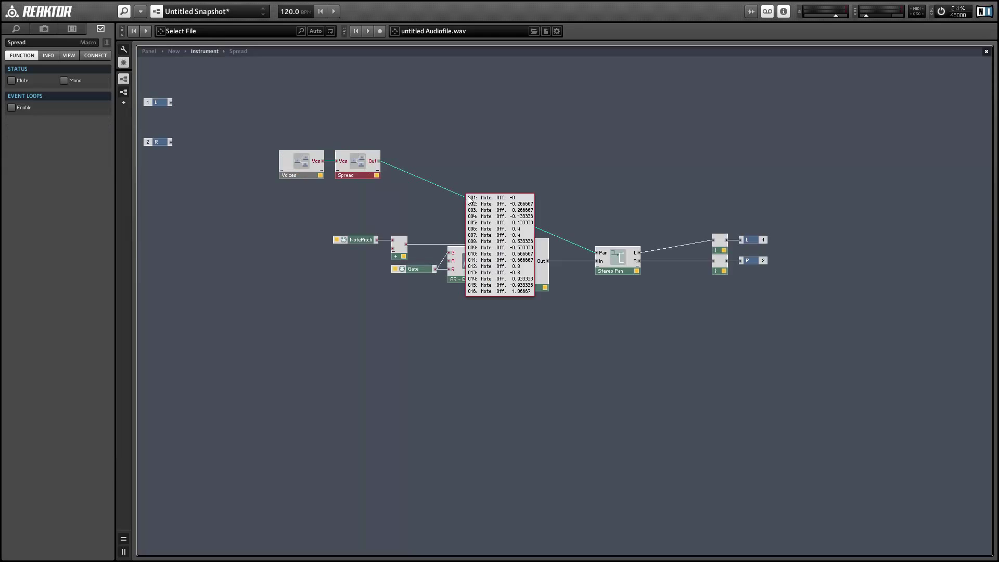
pyautogui.moveTo(560, 238)
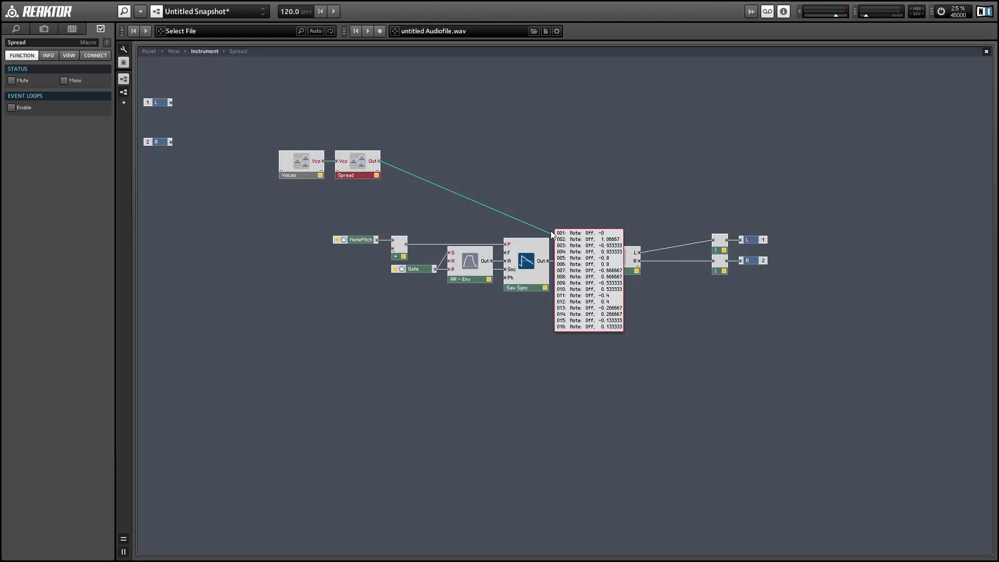
pyautogui.click(151, 52)
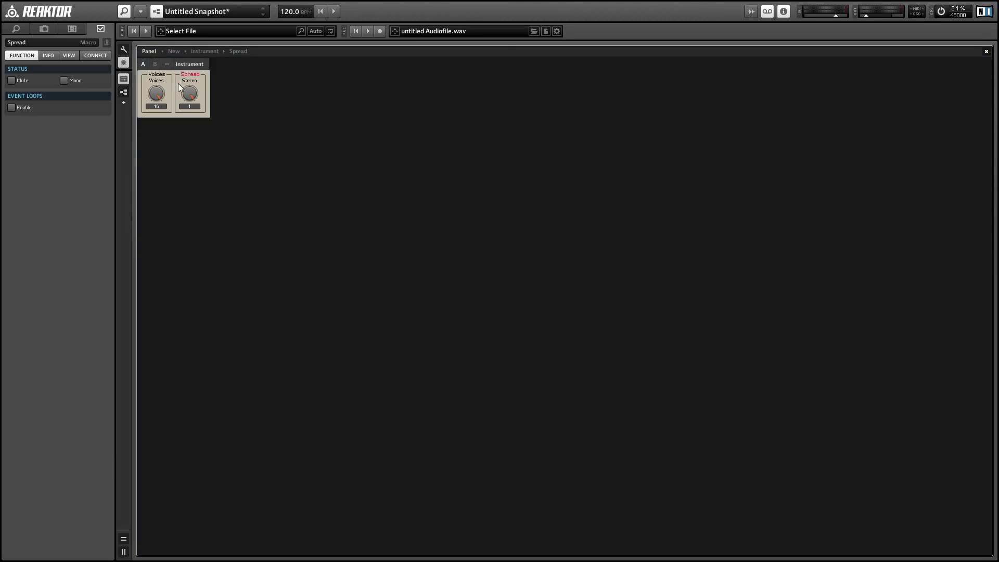
pyautogui.click(160, 90)
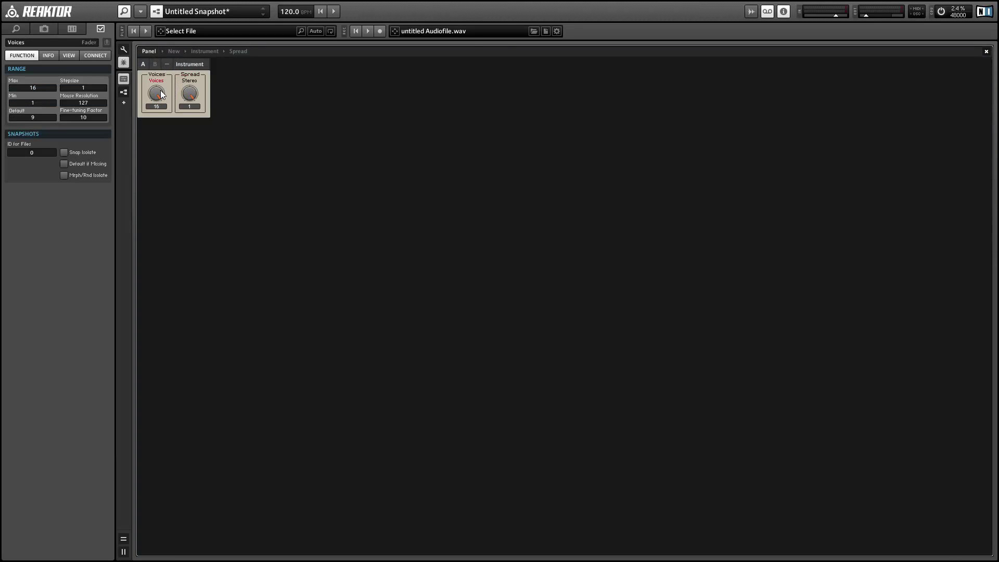
pyautogui.click(240, 52)
pyautogui.doubleClick(460, 180)
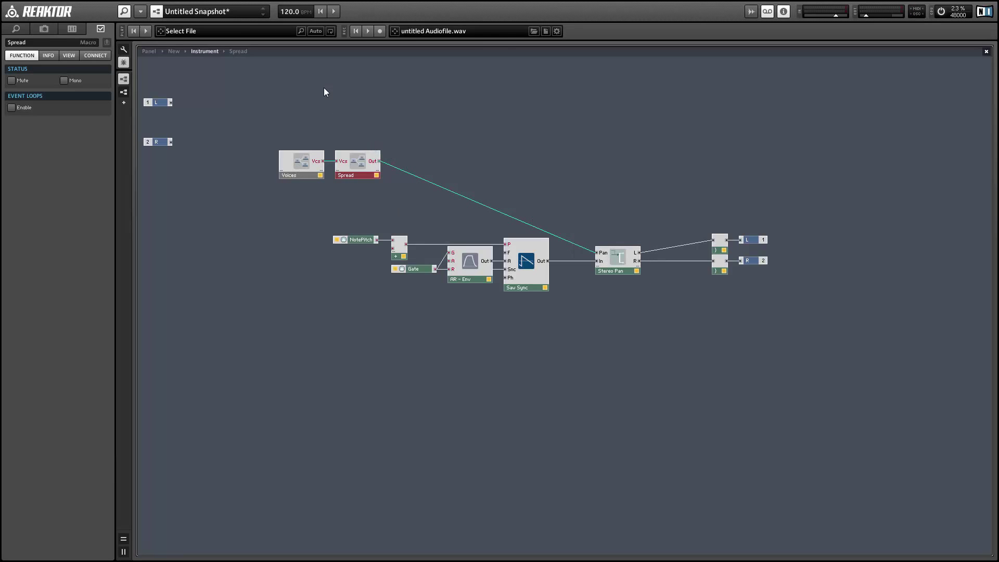
# - Open the Spread macro and add a Modulo module
pyautogui.moveTo(284, 133); pyautogui.dragTo(364, 165)
pyautogui.click(364, 166)
pyautogui.doubleClick(364, 166)
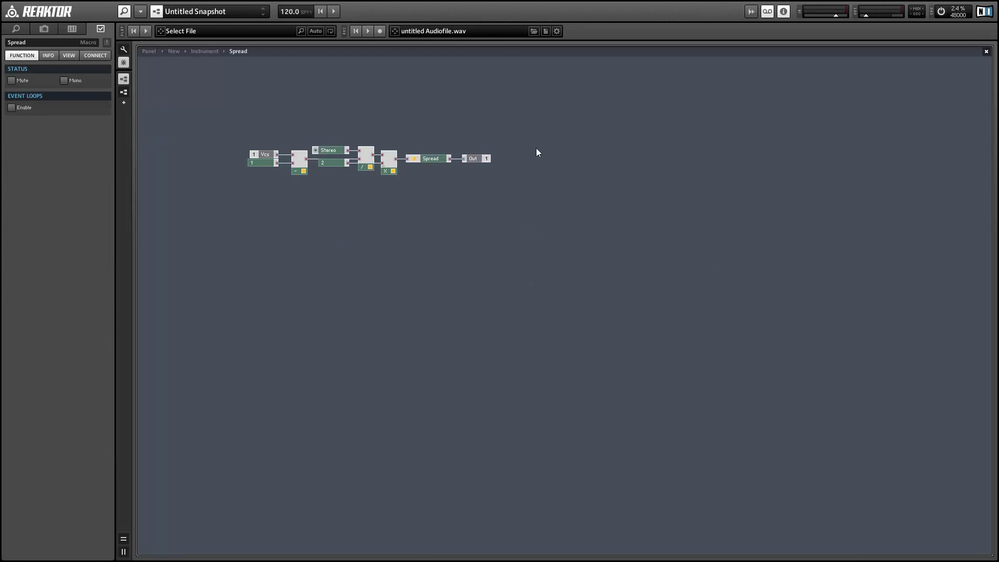
pyautogui.rightClick(511, 140)
pyautogui.moveTo(516, 146)
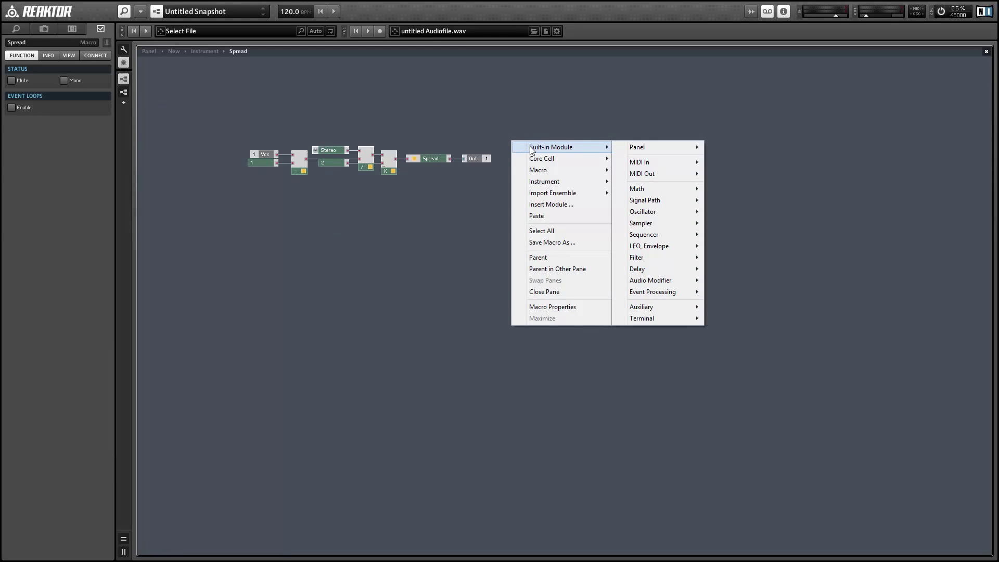
pyautogui.moveTo(676, 188)
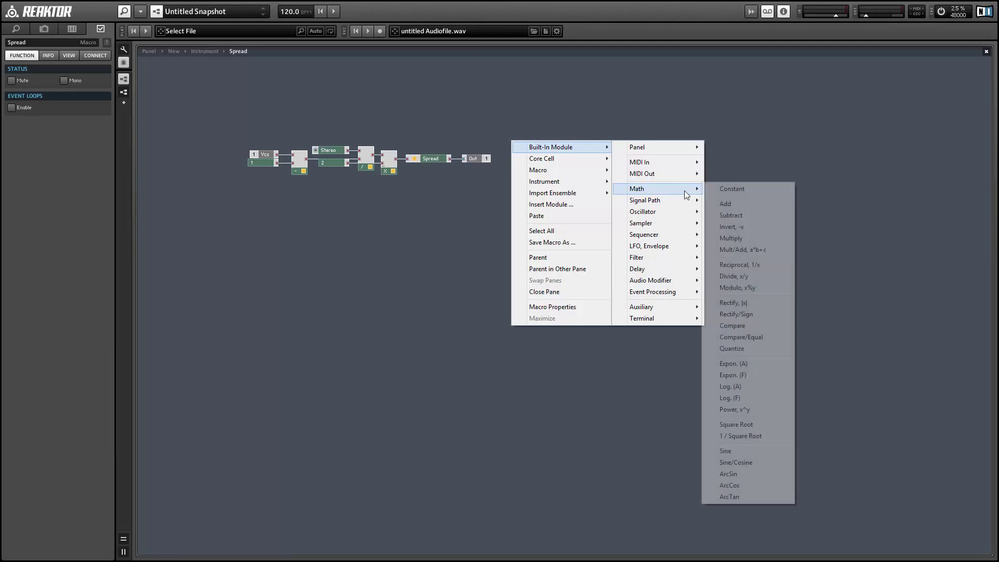
pyautogui.click(762, 288)
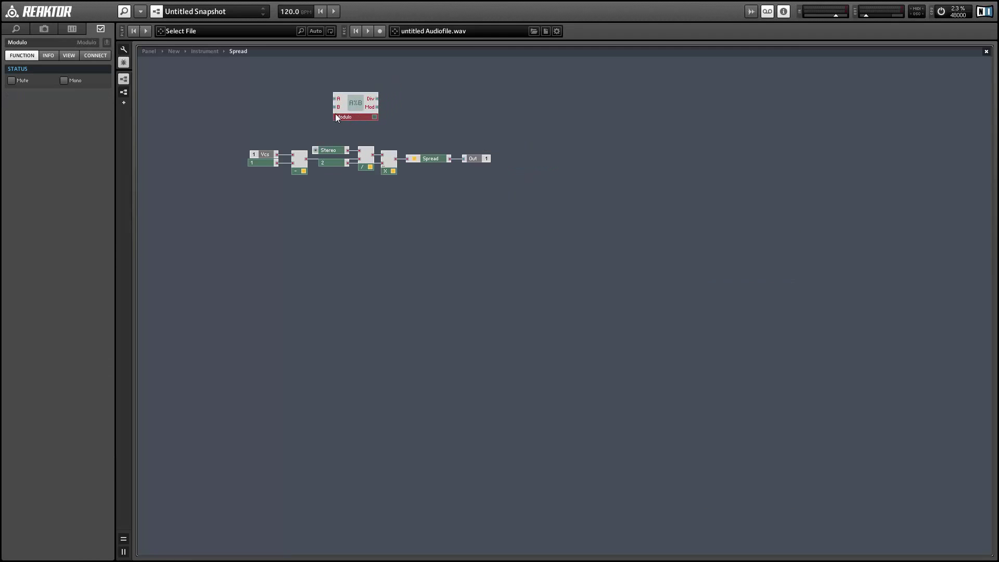
# - Give Modulo a constant 2 on input B and the voice number on input A
pyautogui.rightClick(335, 107)
pyautogui.click(364, 125)
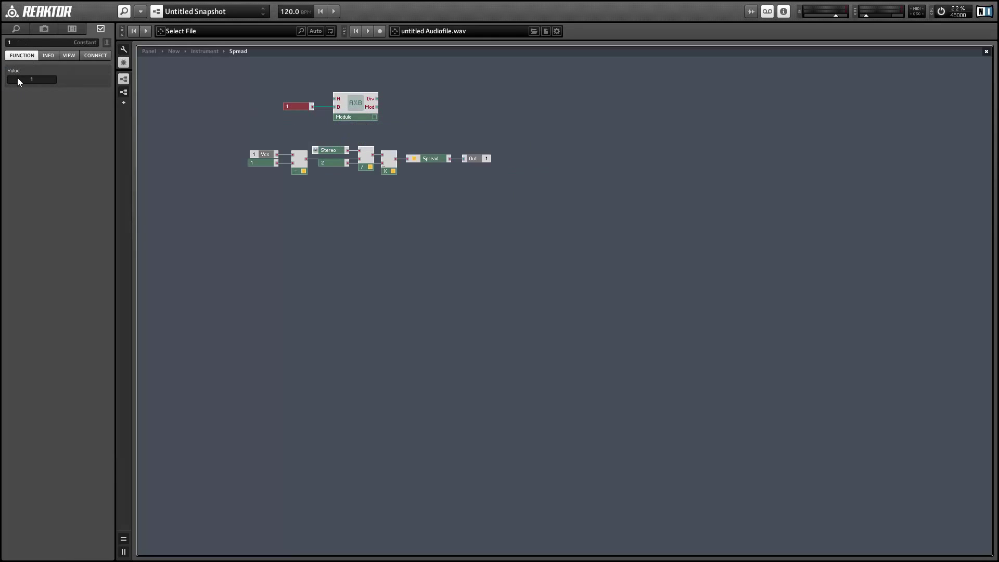
pyautogui.click(36, 80)
pyautogui.click(227, 122)
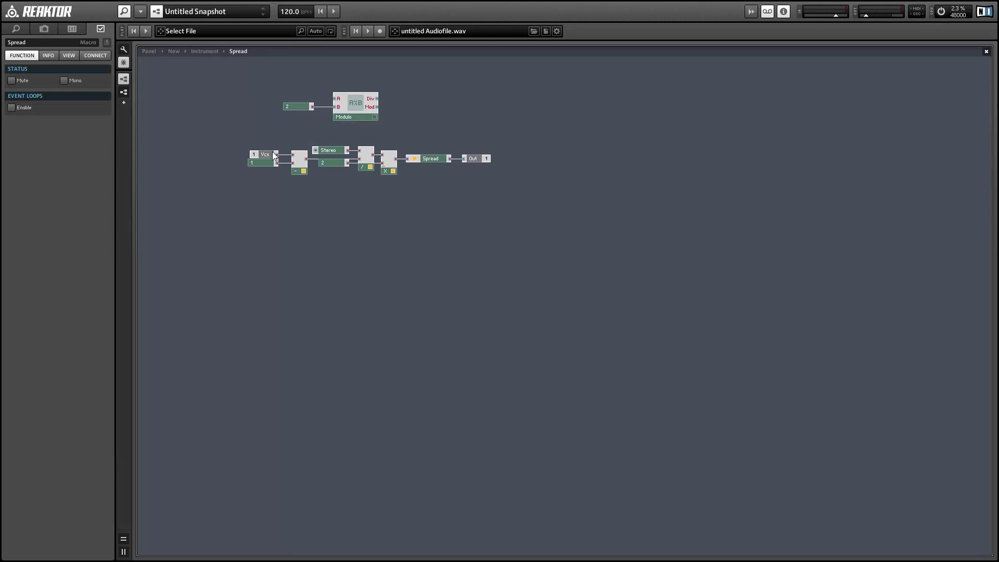
pyautogui.moveTo(275, 156); pyautogui.dragTo(334, 103)
pyautogui.click(346, 111)
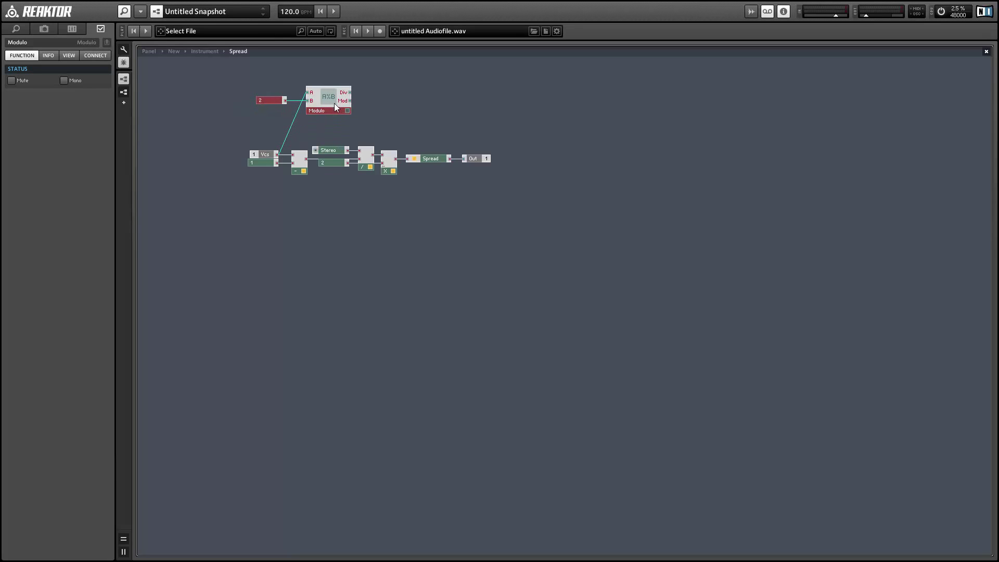
# - Insert a 2-port Selector whose Pos is driven by the Modulo result
pyautogui.click(417, 81)
pyautogui.rightClick(418, 82)
pyautogui.moveTo(458, 87)
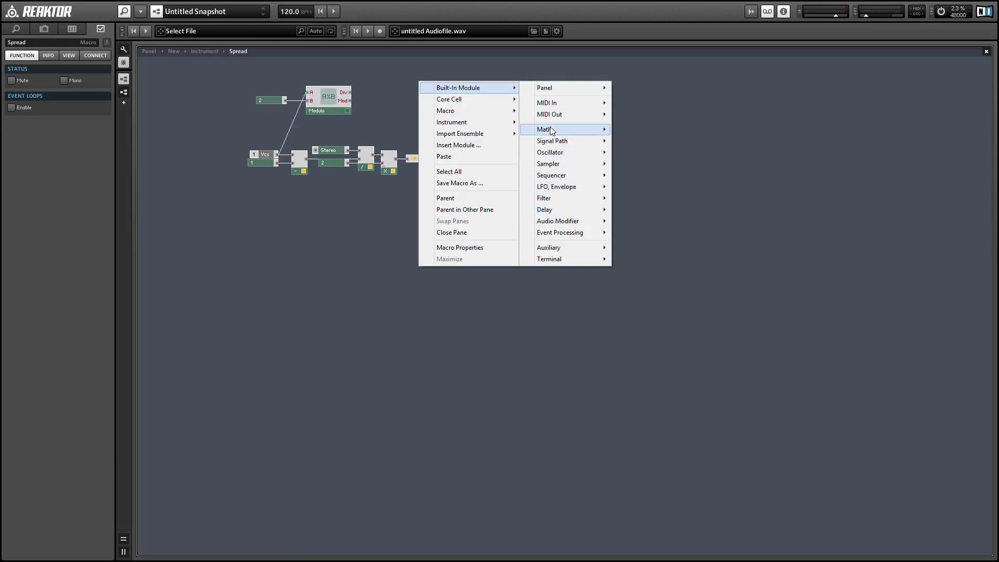
pyautogui.moveTo(552, 141)
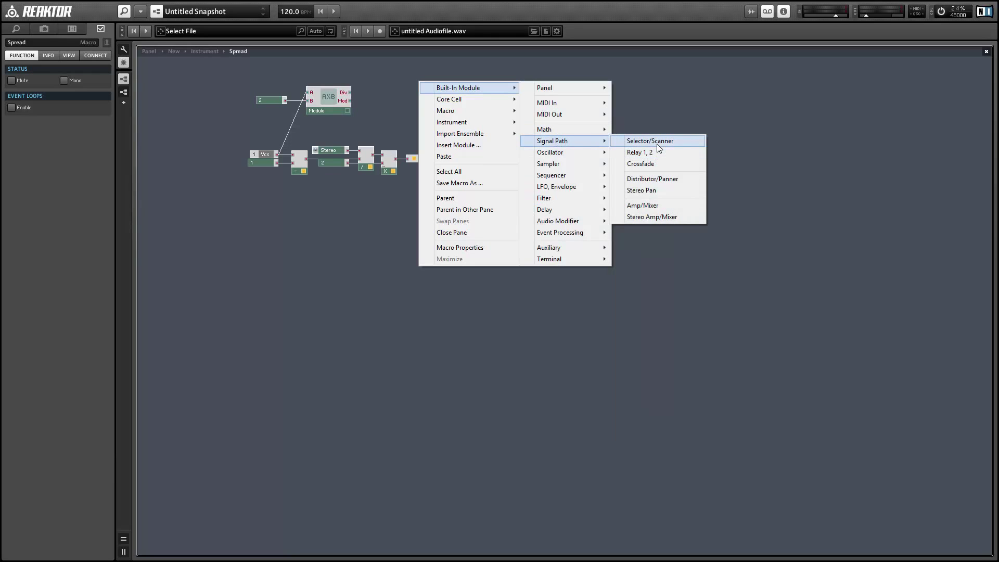
pyautogui.click(658, 144)
pyautogui.scroll(1, 39, 149)
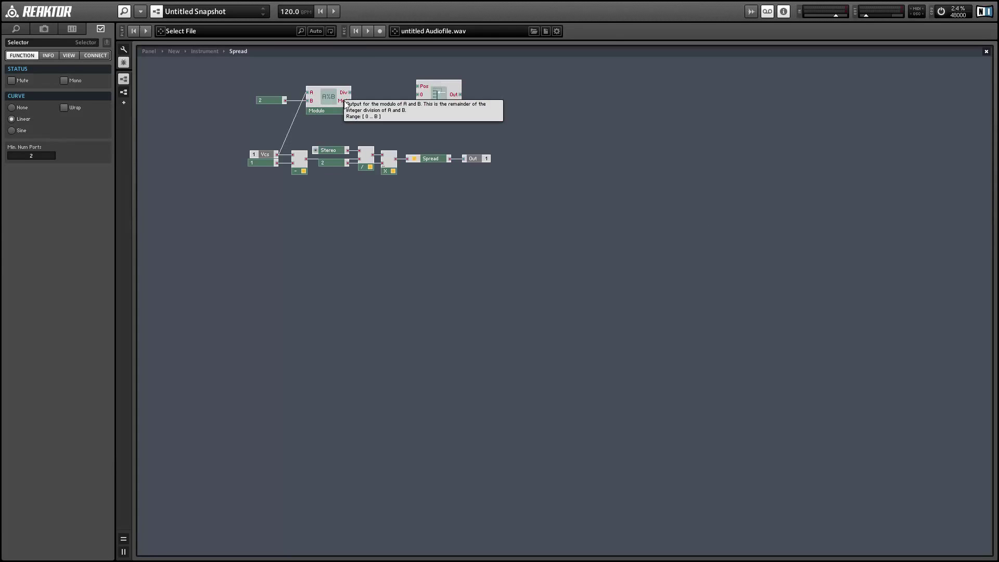
pyautogui.moveTo(346, 101); pyautogui.dragTo(404, 116)
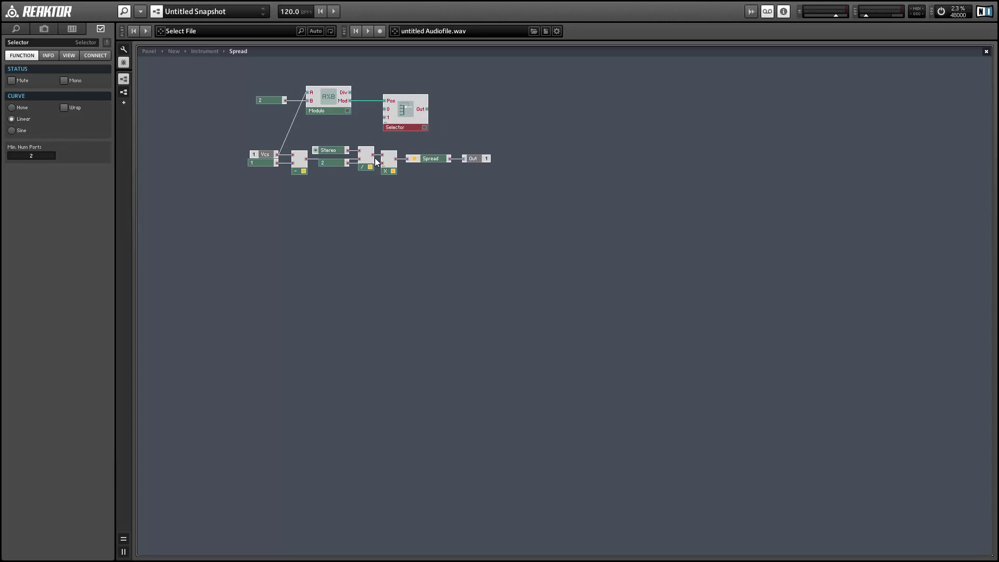
pyautogui.moveTo(491, 159); pyautogui.dragTo(510, 158)
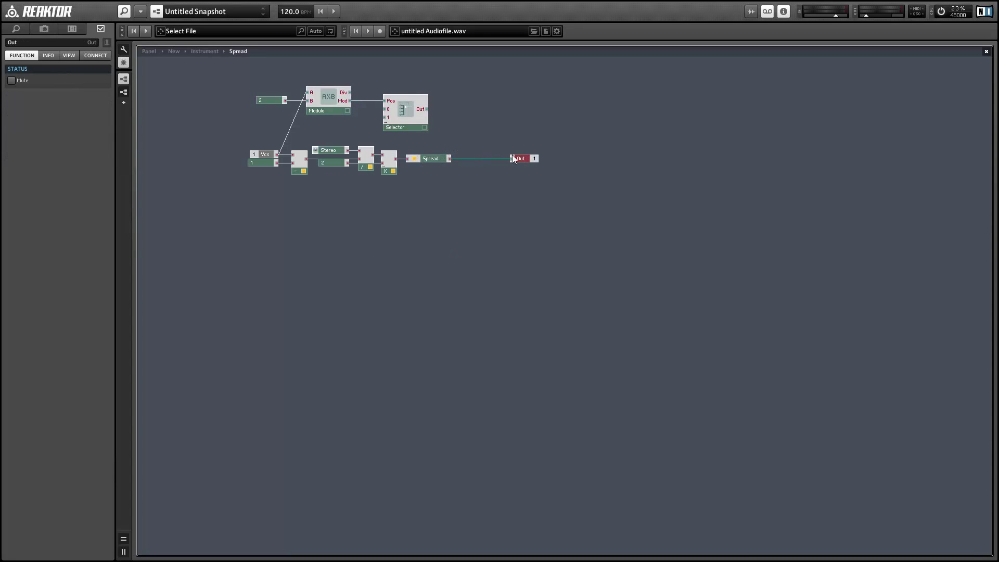
# - Insert a Subtract module before Out, fed by the Selector output, and tidy the layout
pyautogui.rightClick(472, 111)
pyautogui.moveTo(487, 117)
pyautogui.moveTo(612, 161)
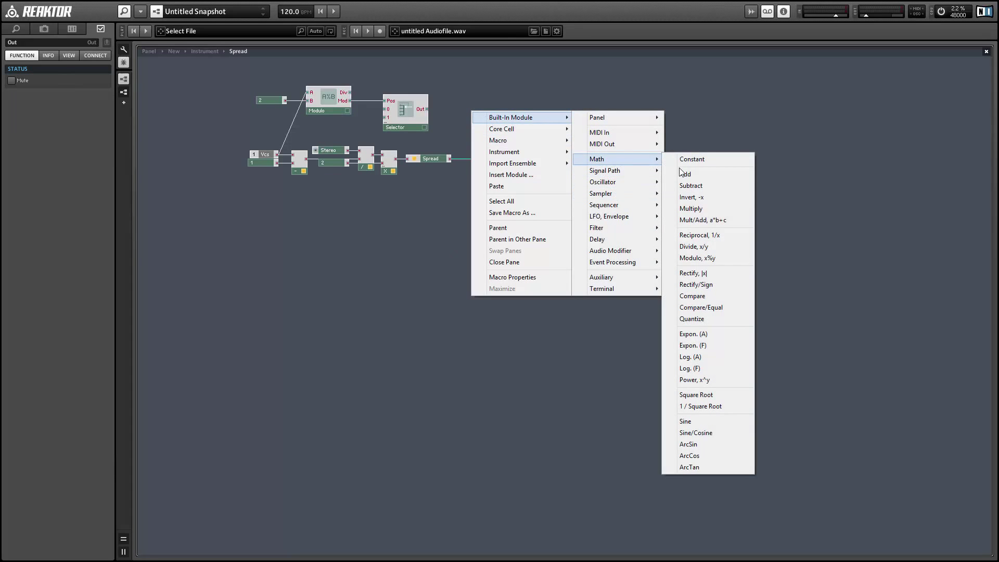
pyautogui.click(691, 186)
pyautogui.moveTo(426, 109); pyautogui.dragTo(468, 175)
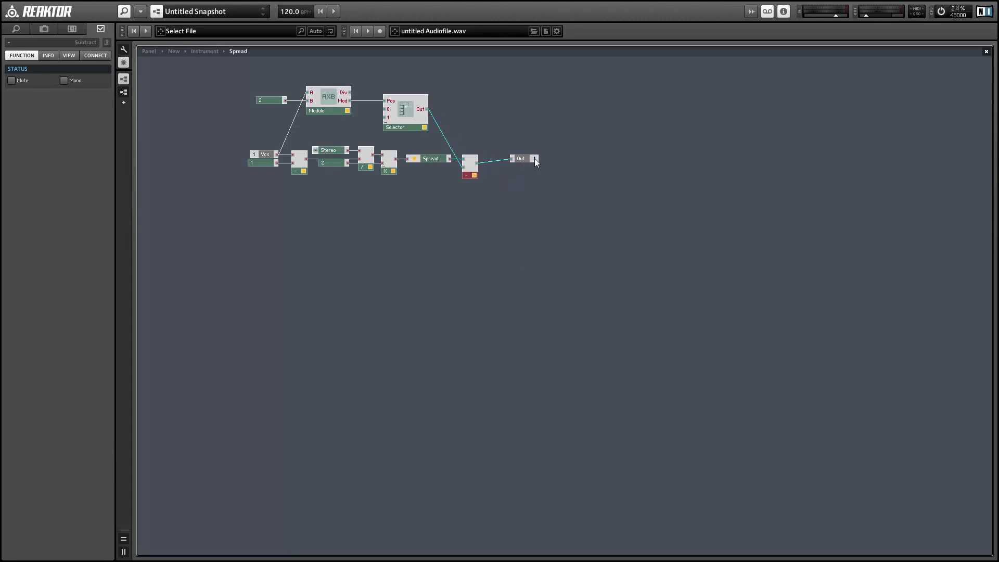
pyautogui.moveTo(527, 160); pyautogui.dragTo(513, 165)
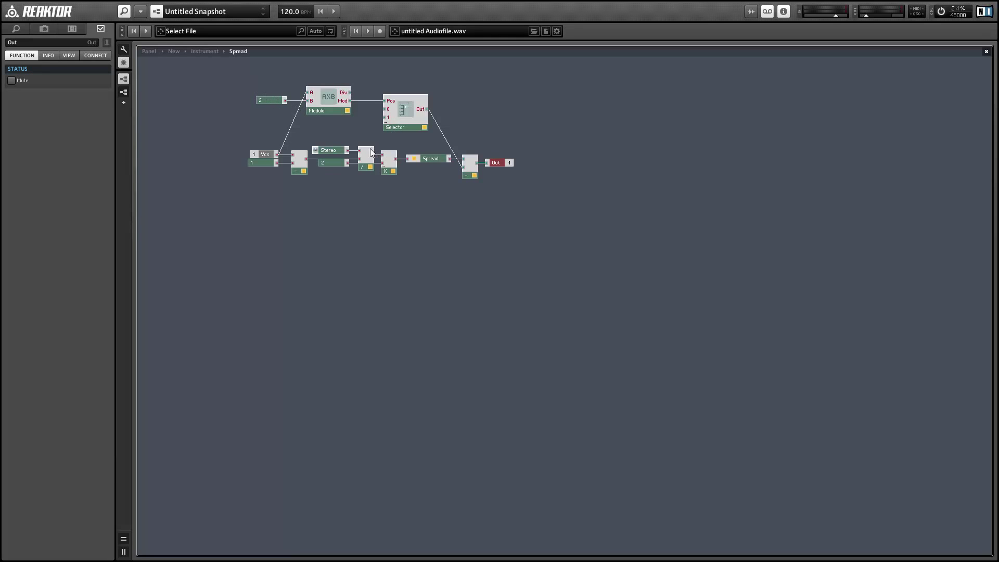
pyautogui.moveTo(322, 134); pyautogui.dragTo(374, 159)
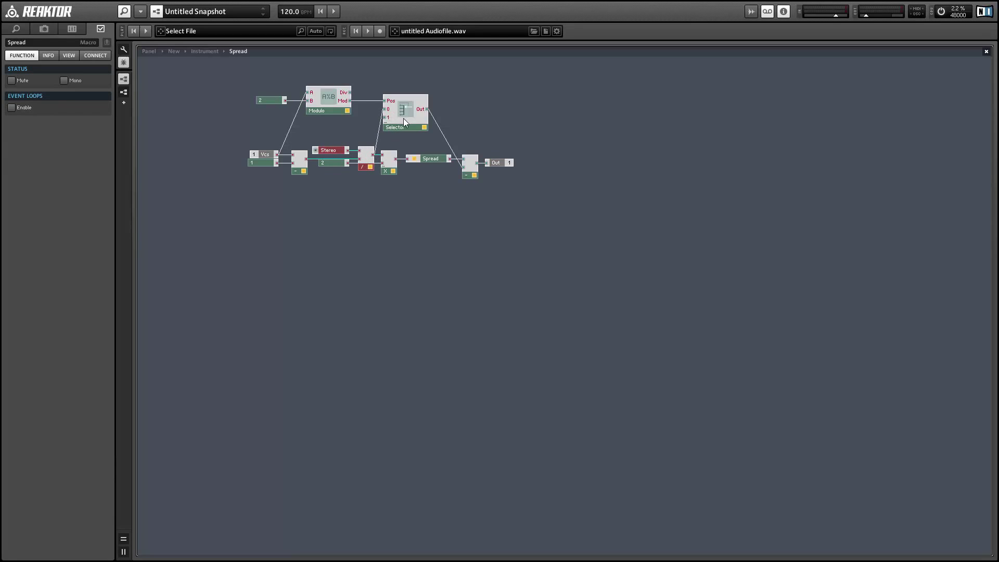
pyautogui.moveTo(404, 117); pyautogui.dragTo(412, 118)
pyautogui.click(420, 142)
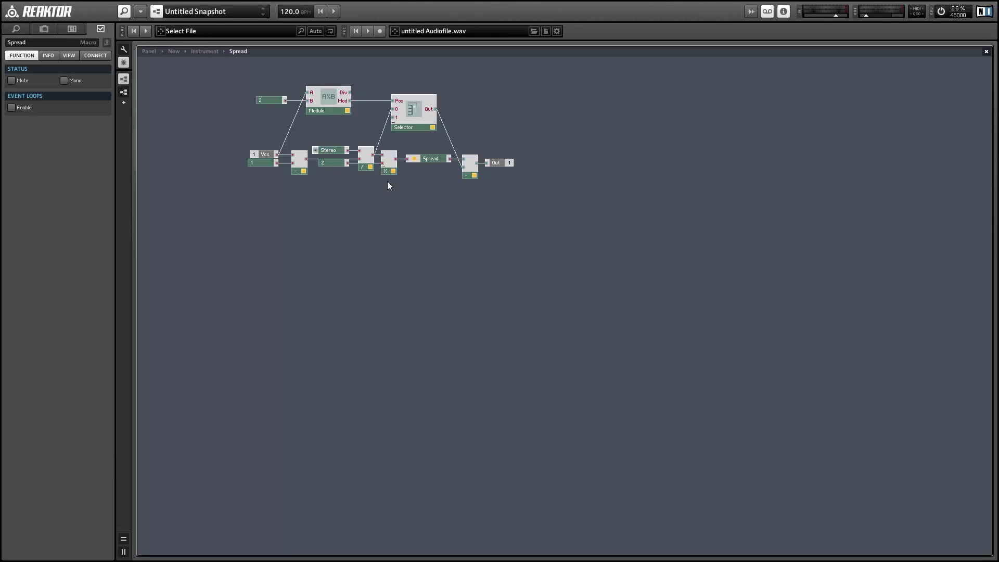
# - Check the Voices knob on the panel, then verify Spread sends symmetric pans (1, -1, 0.867, -0.867)
pyautogui.doubleClick(468, 132)
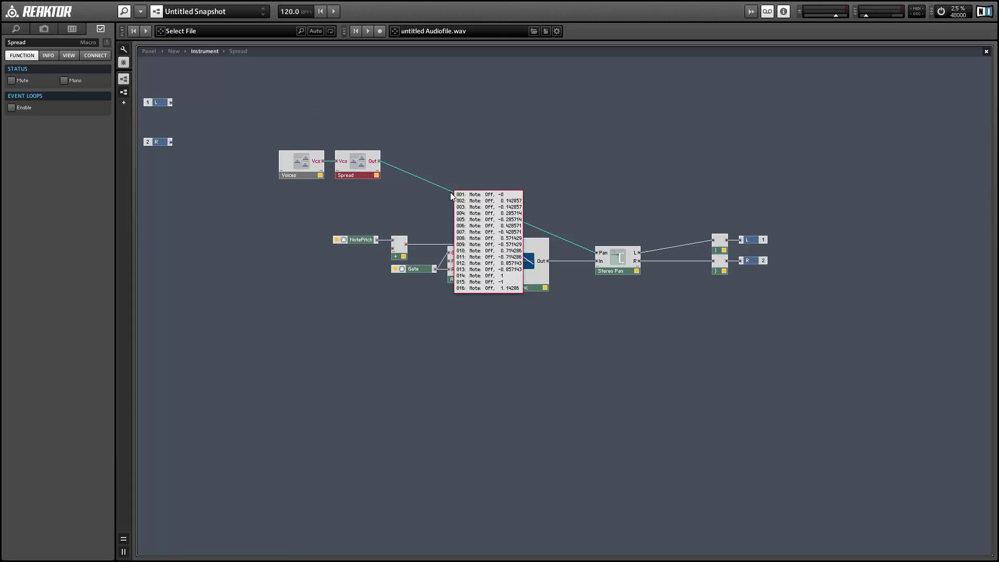
pyautogui.click(158, 53)
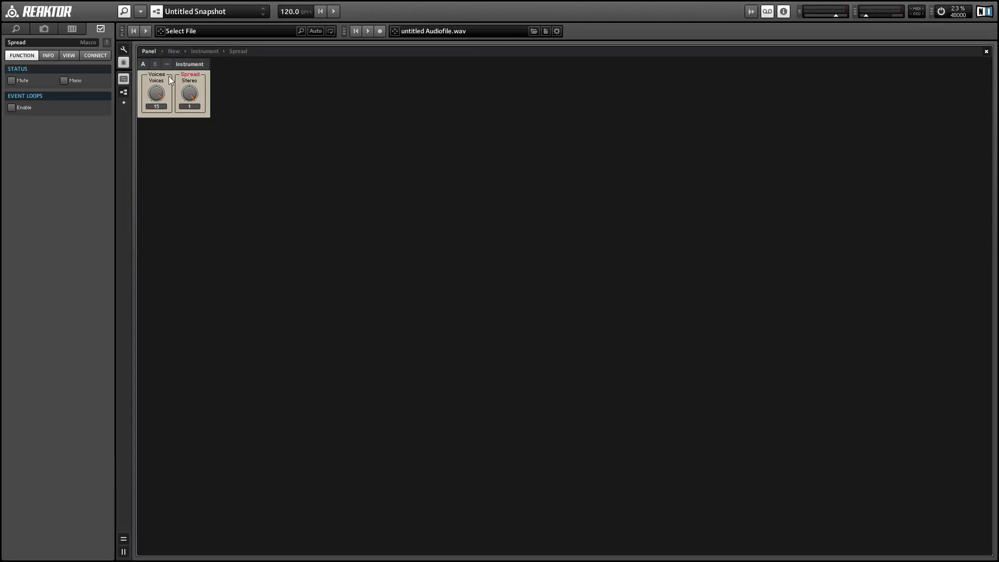
pyautogui.click(154, 92)
pyautogui.click(239, 52)
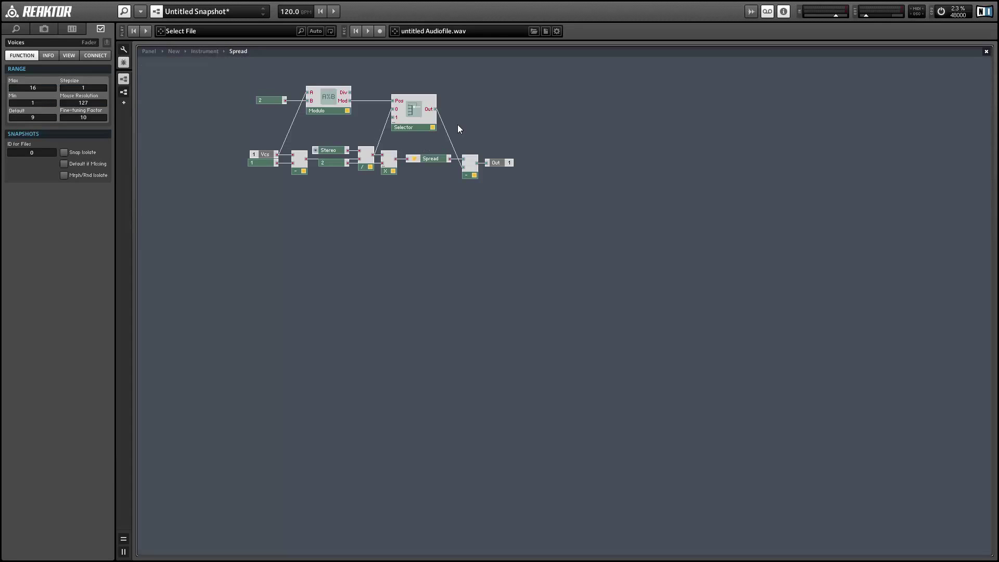
pyautogui.moveTo(465, 198)
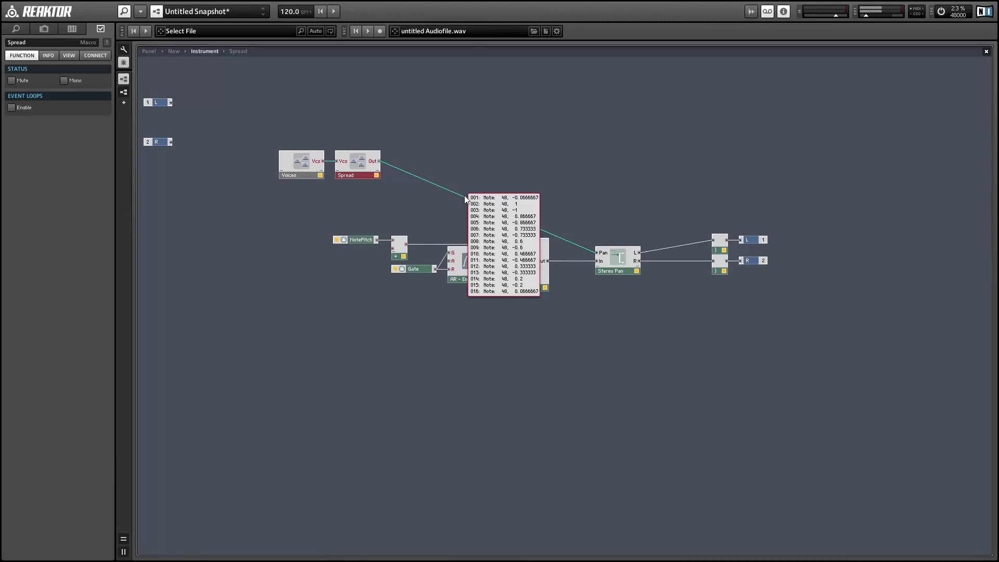
# - Duplicate the Spread macro below Voices and feed its output into the NotePitch sum
pyautogui.click(338, 182)
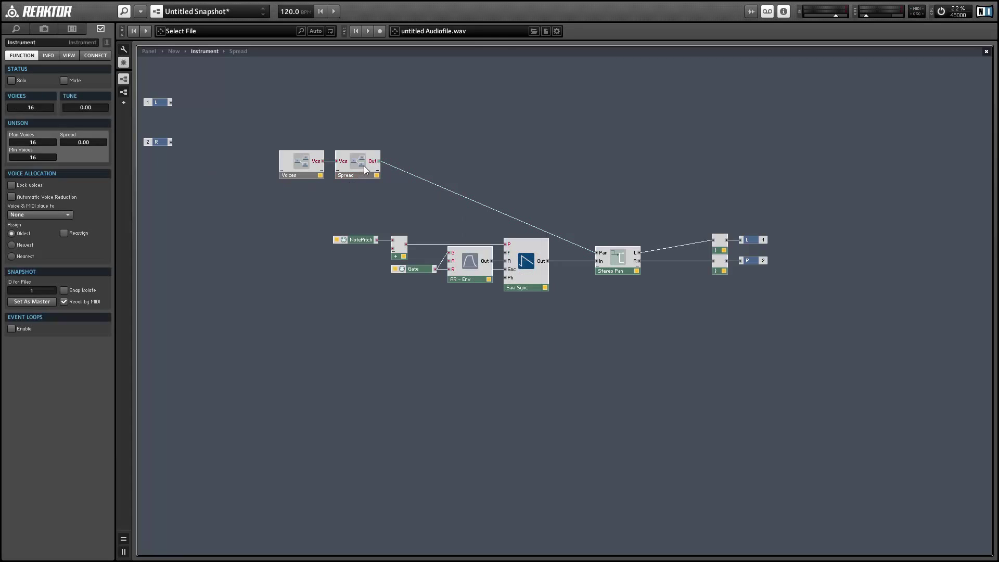
pyautogui.moveTo(362, 167); pyautogui.dragTo(393, 249)
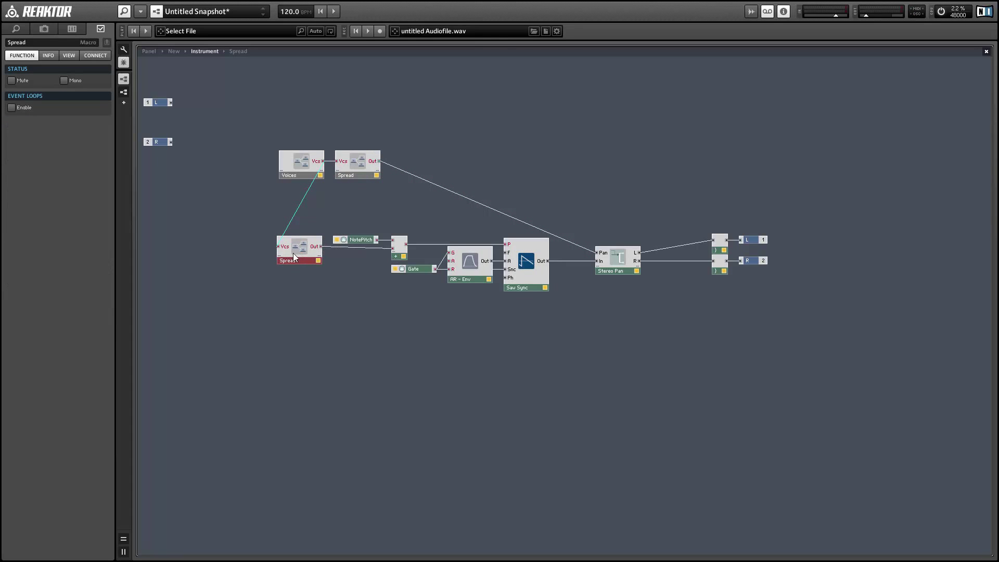
pyautogui.moveTo(294, 254); pyautogui.dragTo(298, 255)
pyautogui.moveTo(298, 259); pyautogui.dragTo(296, 259)
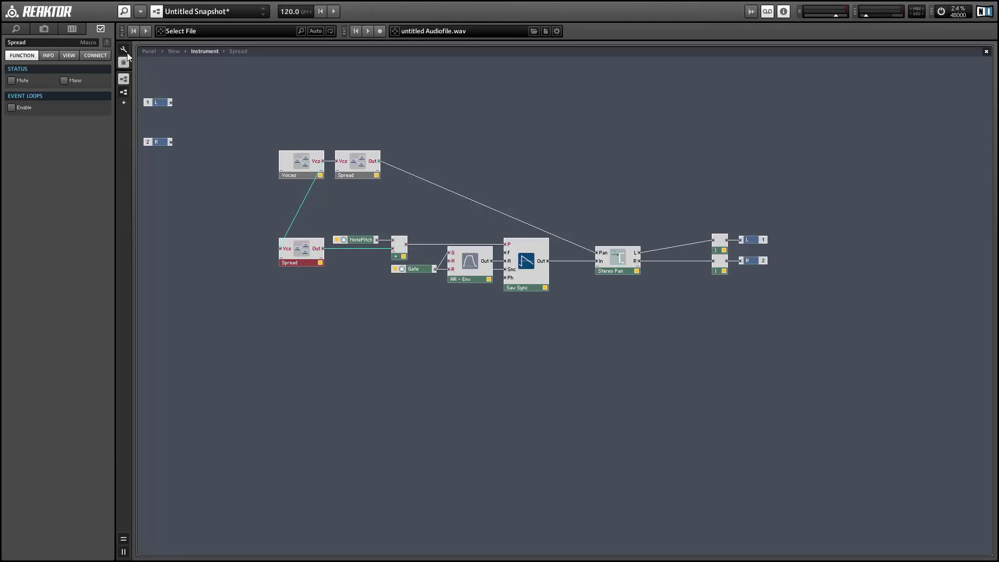
# - Rename the copied macro's Stereo fader to 'Pitch'
pyautogui.doubleClick(297, 249)
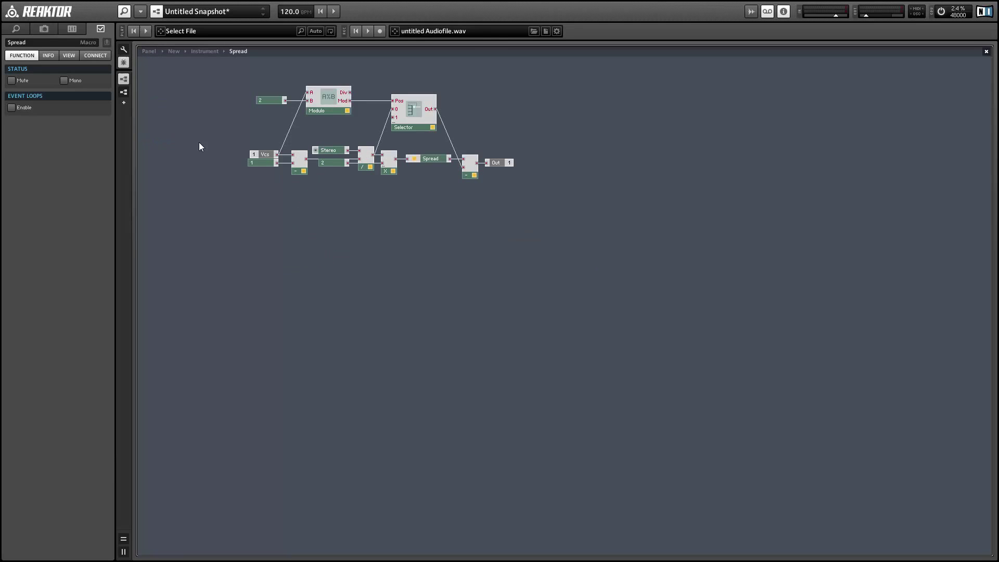
pyautogui.click(332, 152)
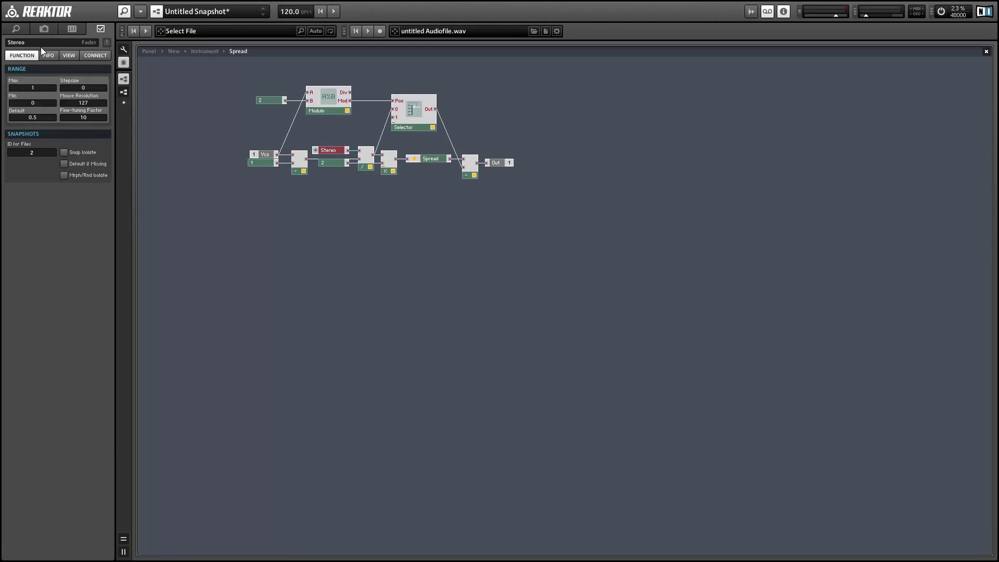
pyautogui.click(39, 44)
pyautogui.write('Pitch')
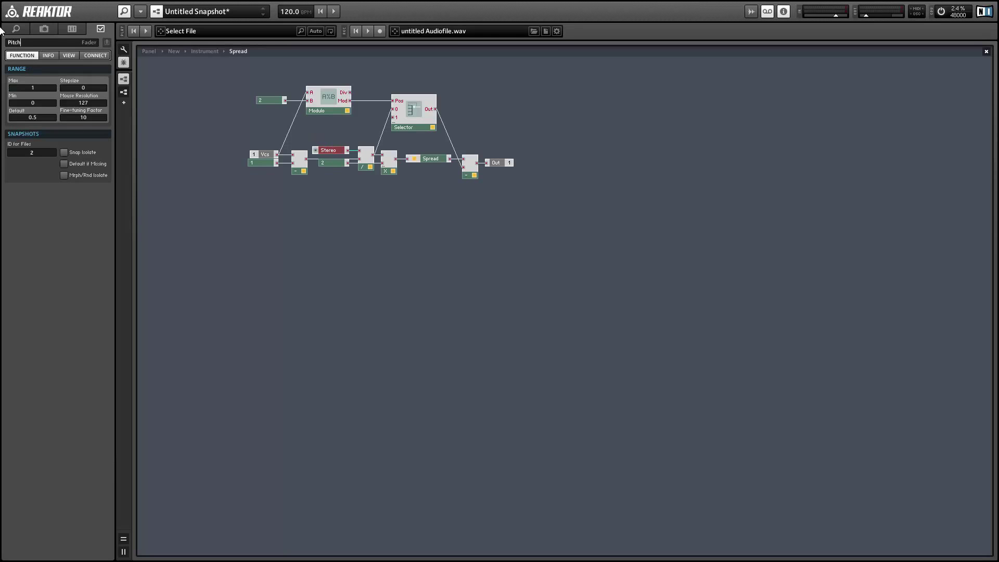
pyautogui.press('Return')
# - In panel edit mode, place the Spread Pitch knob beside the Stereo knob
pyautogui.click(149, 51)
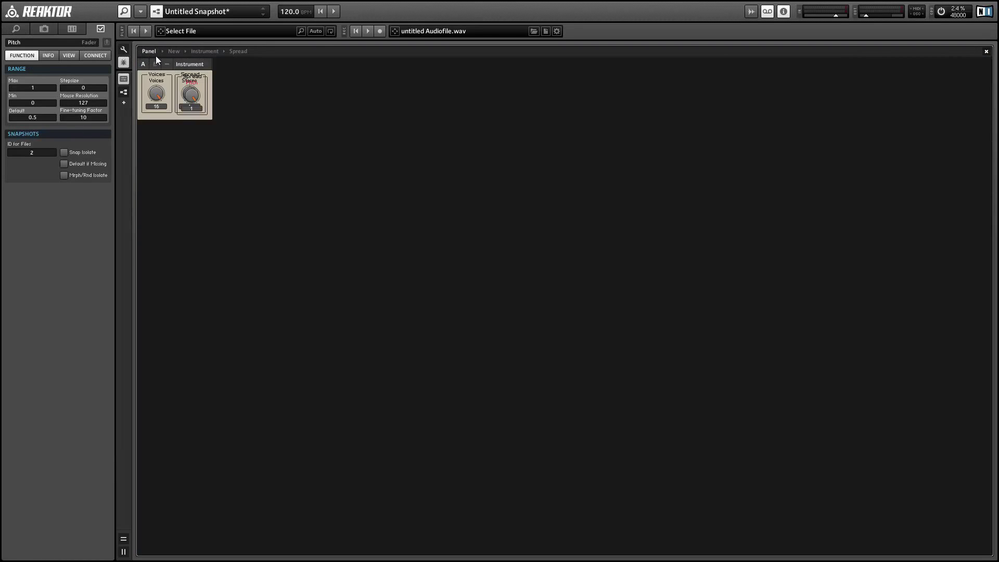
pyautogui.click(123, 49)
pyautogui.moveTo(195, 77); pyautogui.dragTo(224, 140)
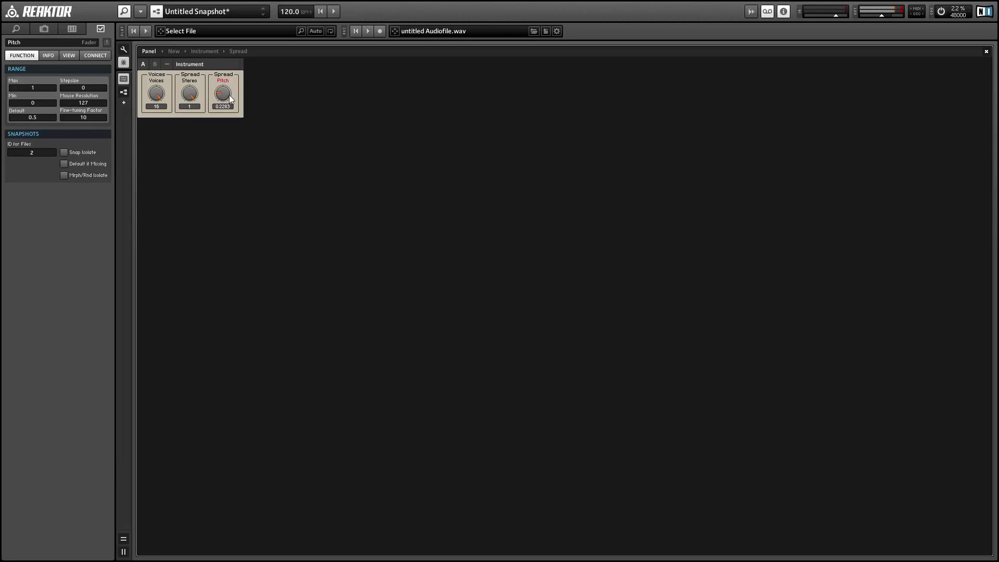
# - Turn the Spread Pitch knob to 0.2913 and deselect it
pyautogui.moveTo(225, 98)
pyautogui.mouseDown()
pyautogui.moveTo(227, 107)
pyautogui.moveTo(232, 79)
pyautogui.moveTo(237, 86)
pyautogui.mouseUp()
pyautogui.click(318, 118)
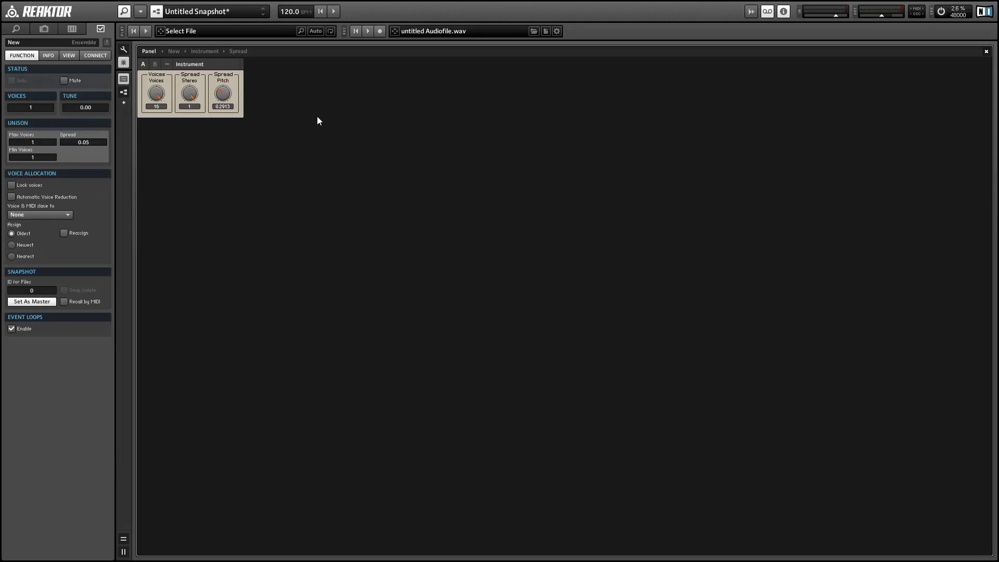